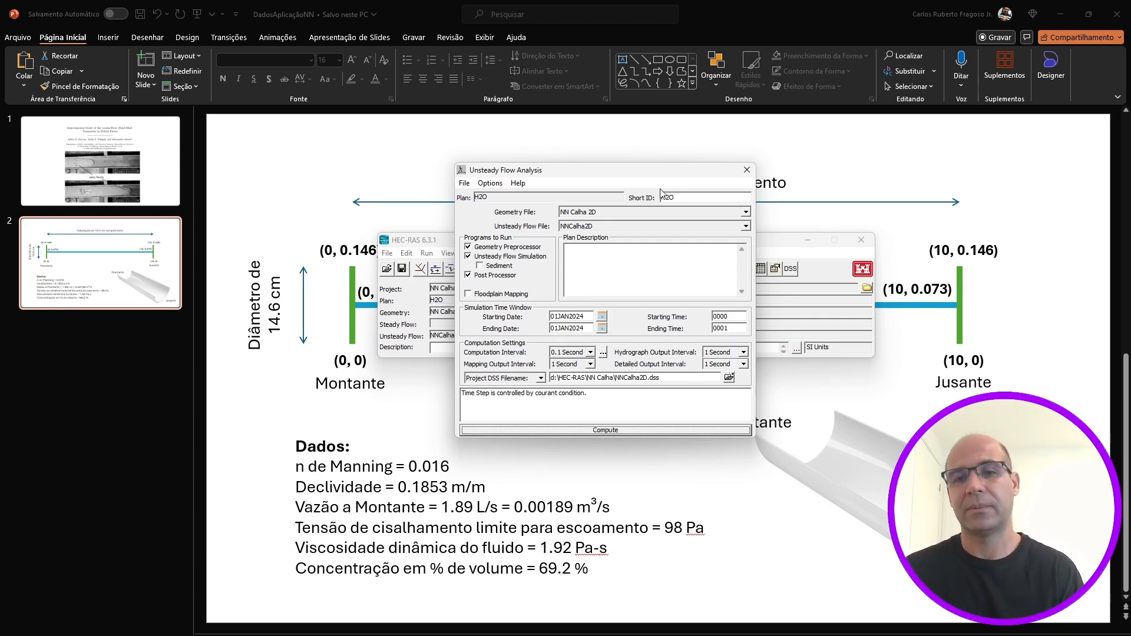
# Step: Open the unsteady flow data in place of the flow analysis and check the Montante and Jusante boundary conditions
pyautogui.click(747, 171)
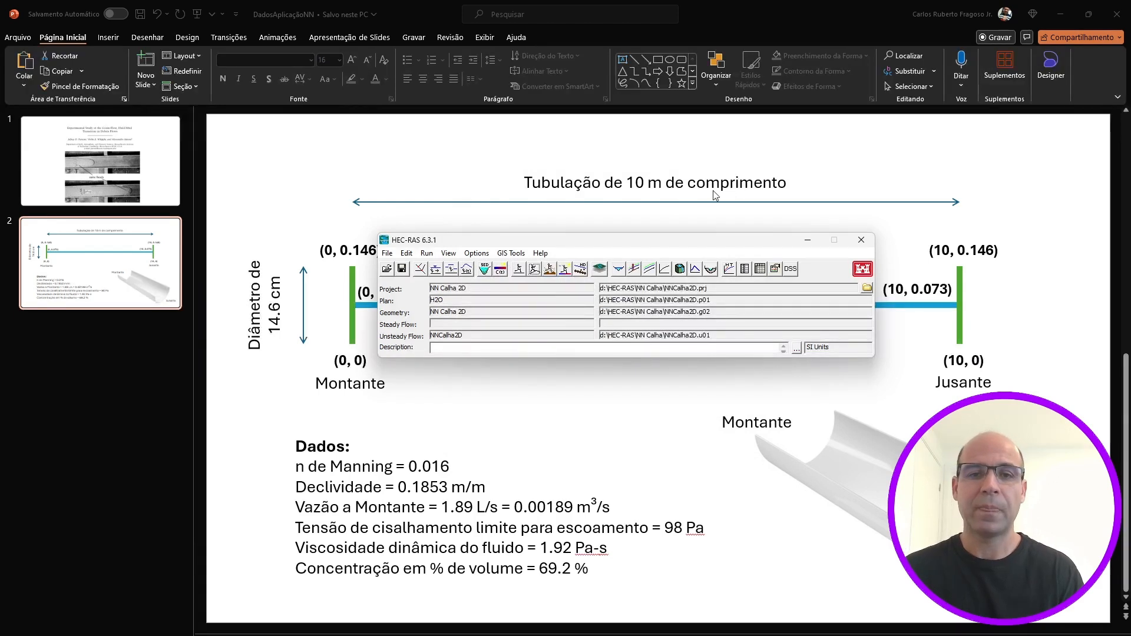
pyautogui.click(467, 271)
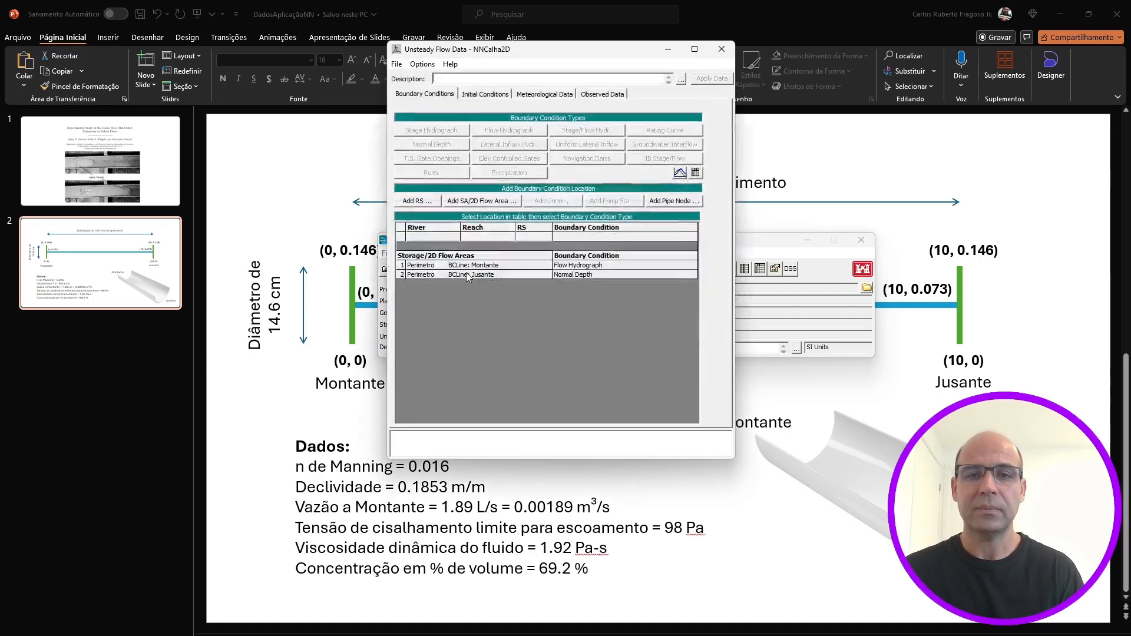
pyautogui.click(589, 268)
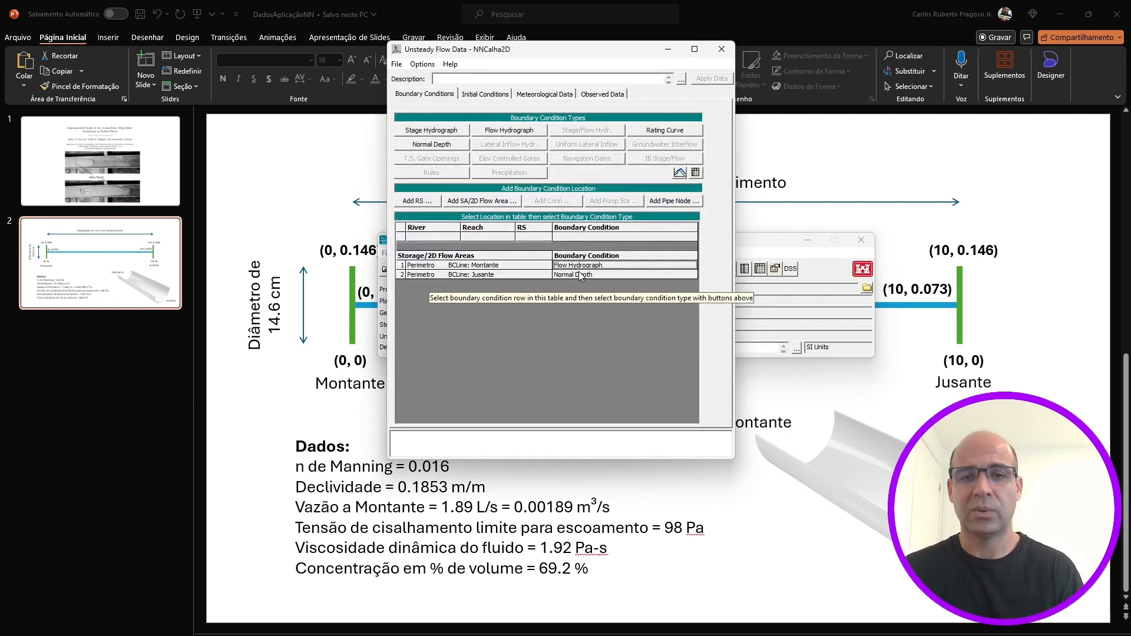
pyautogui.click(587, 275)
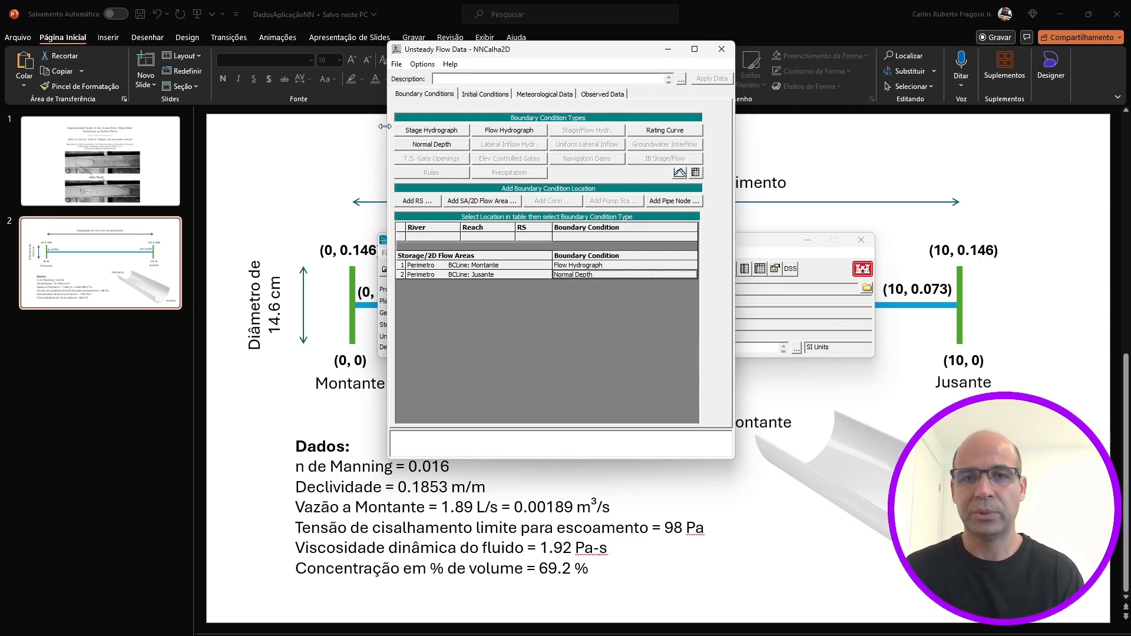
# Step: Set the non-Newtonian method of the unsteady flow data to Bingham with a volumetric concentration of 69.2%
pyautogui.click(424, 65)
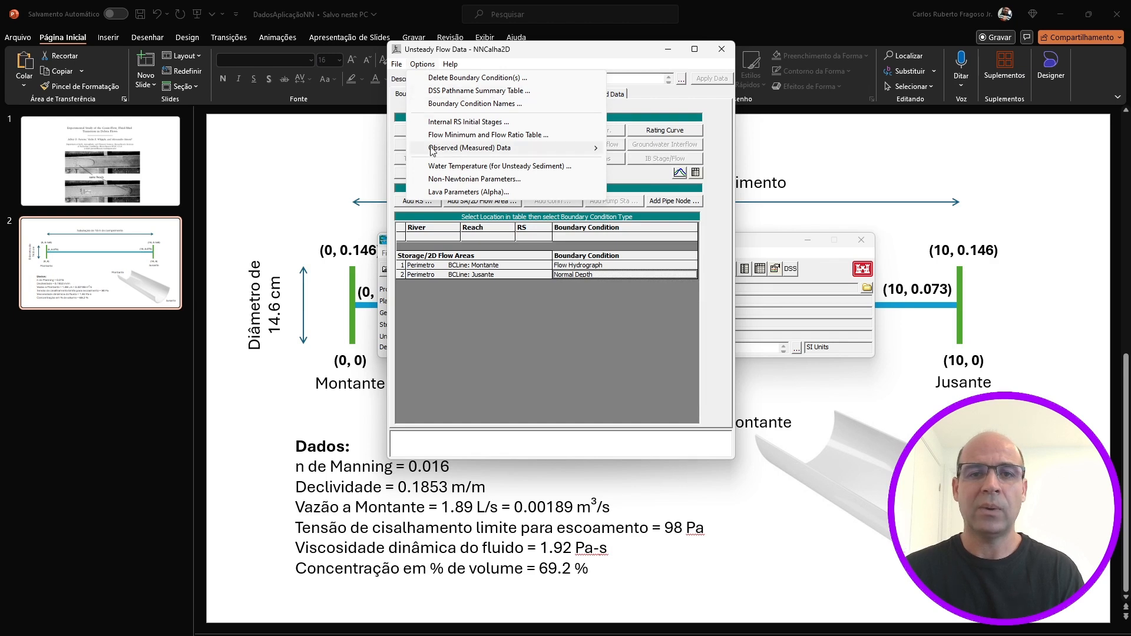
pyautogui.click(467, 180)
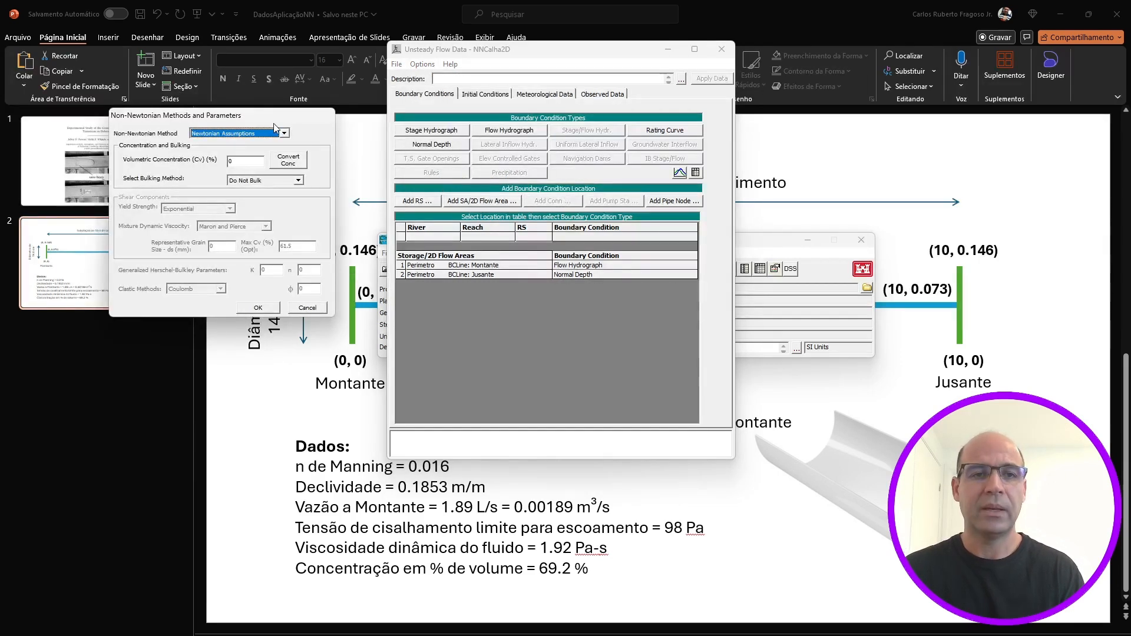
pyautogui.moveTo(267, 114); pyautogui.dragTo(617, 172)
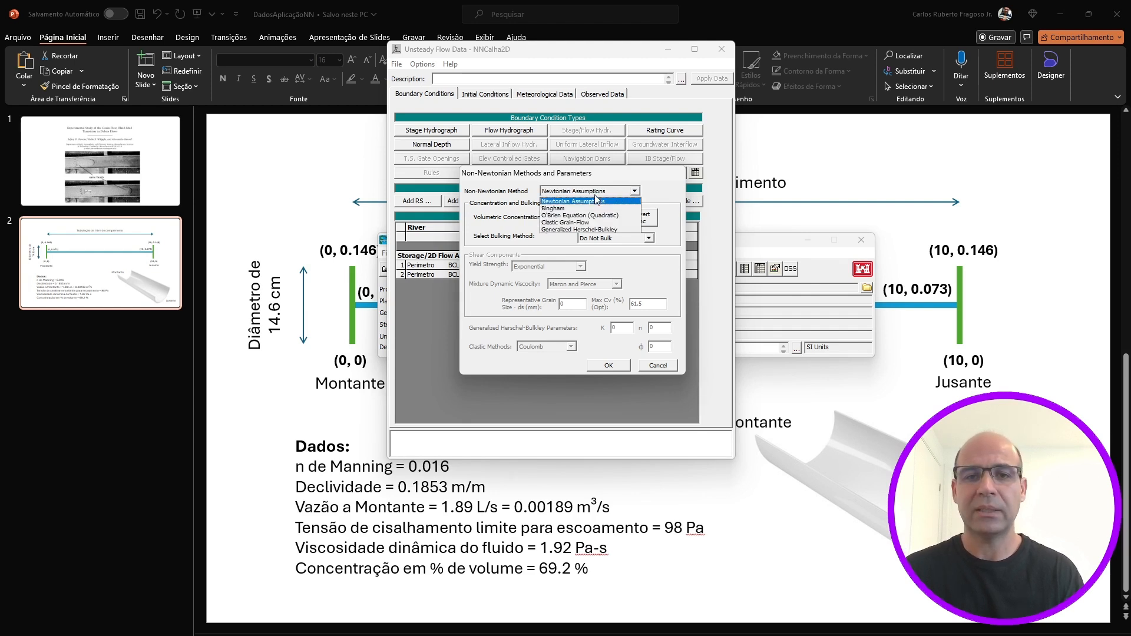
pyautogui.click(552, 209)
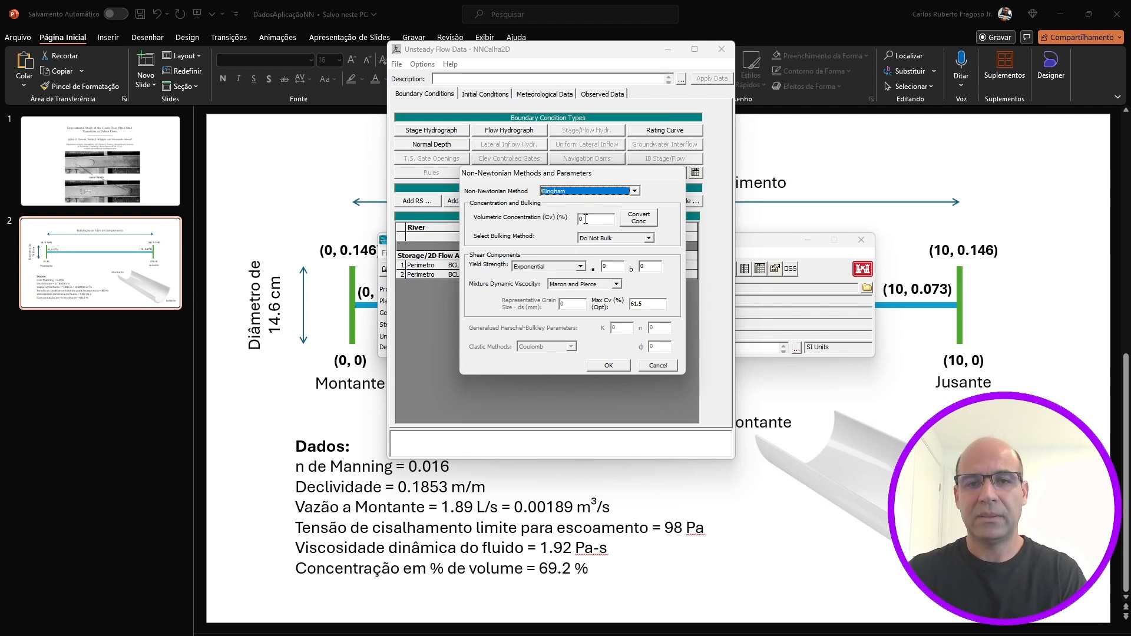
pyautogui.click(586, 220)
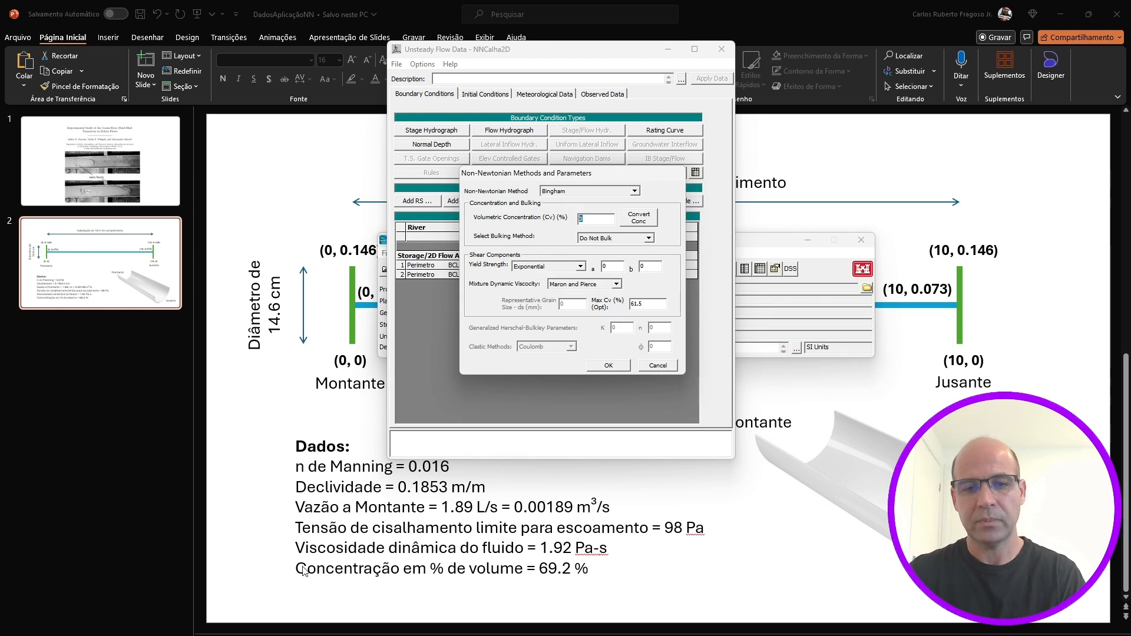
pyautogui.write('69.2')
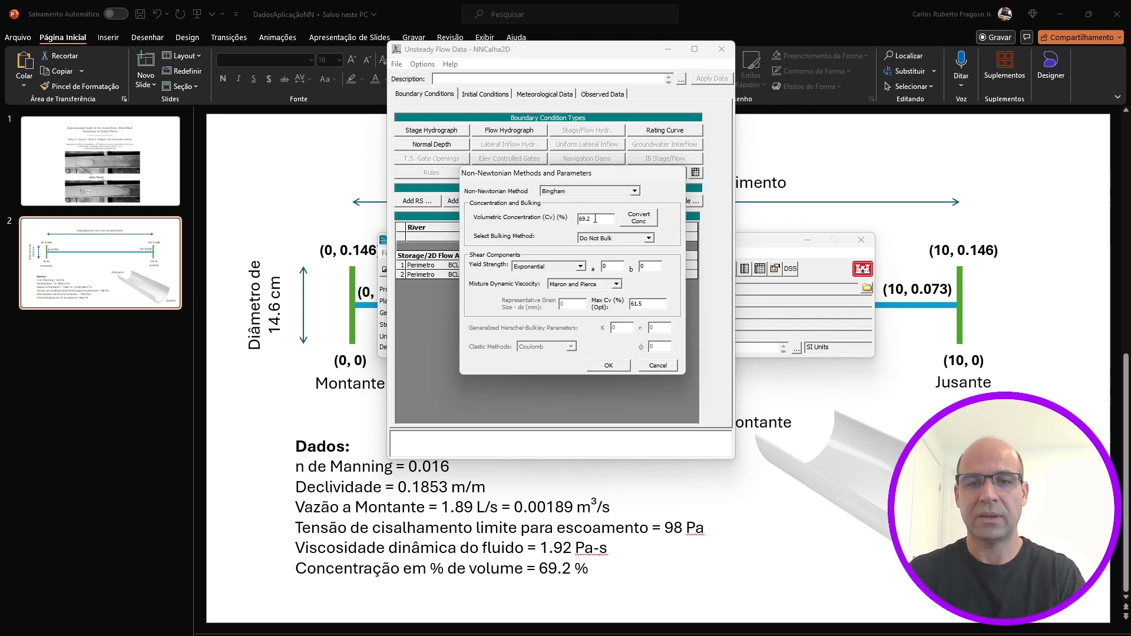
# Step: Define the yield strength as User Yield with a value of 98 Pa
pyautogui.click(564, 268)
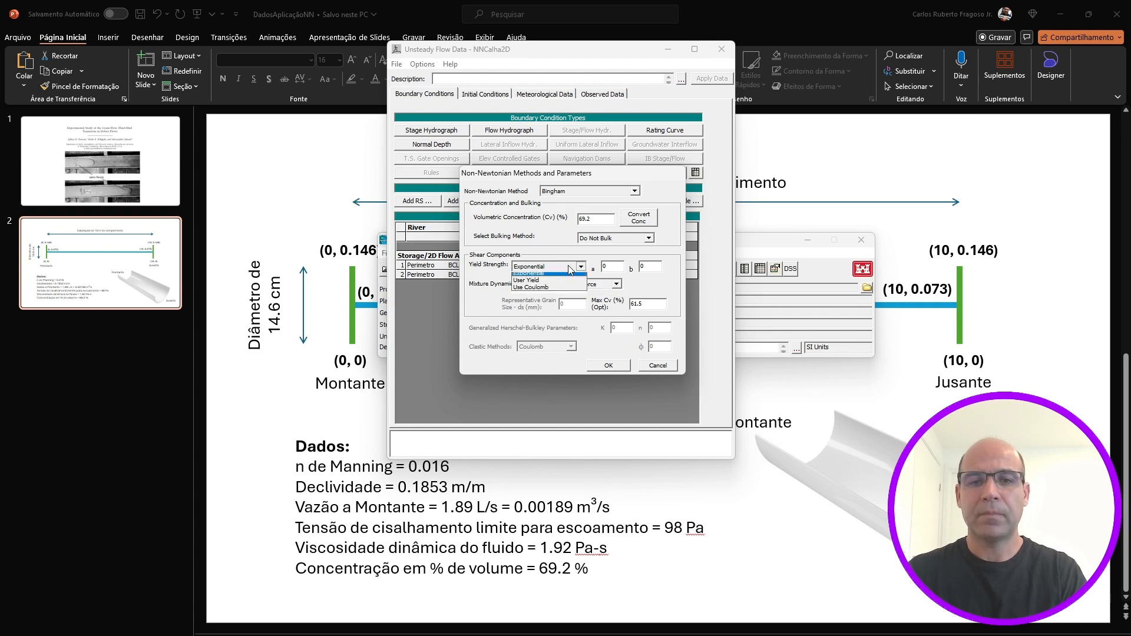
pyautogui.click(535, 285)
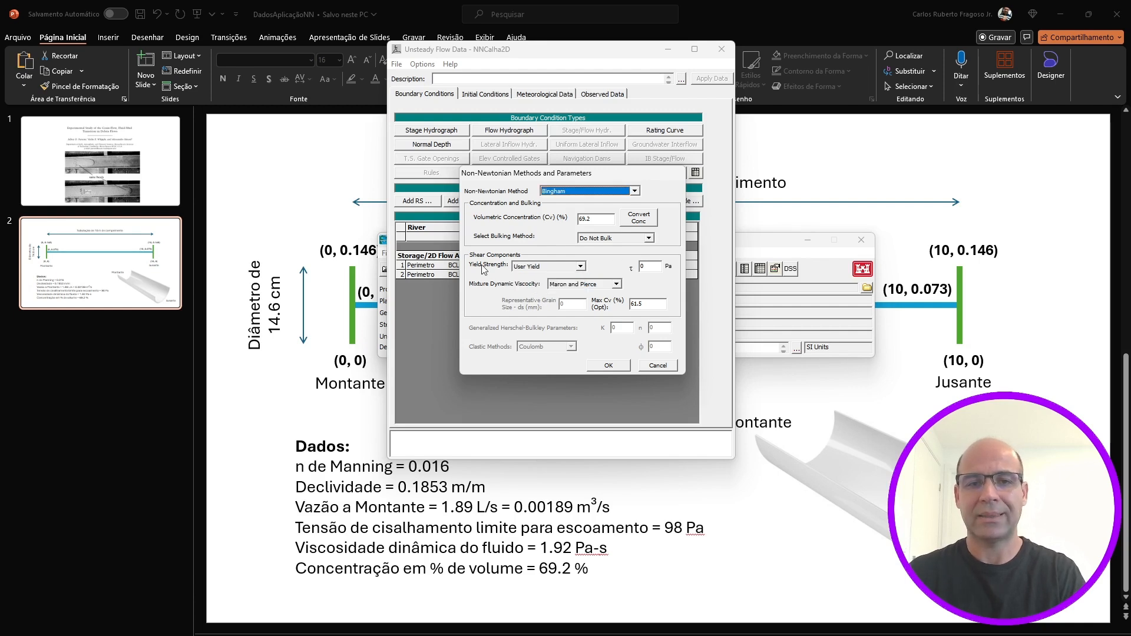
pyautogui.click(530, 268)
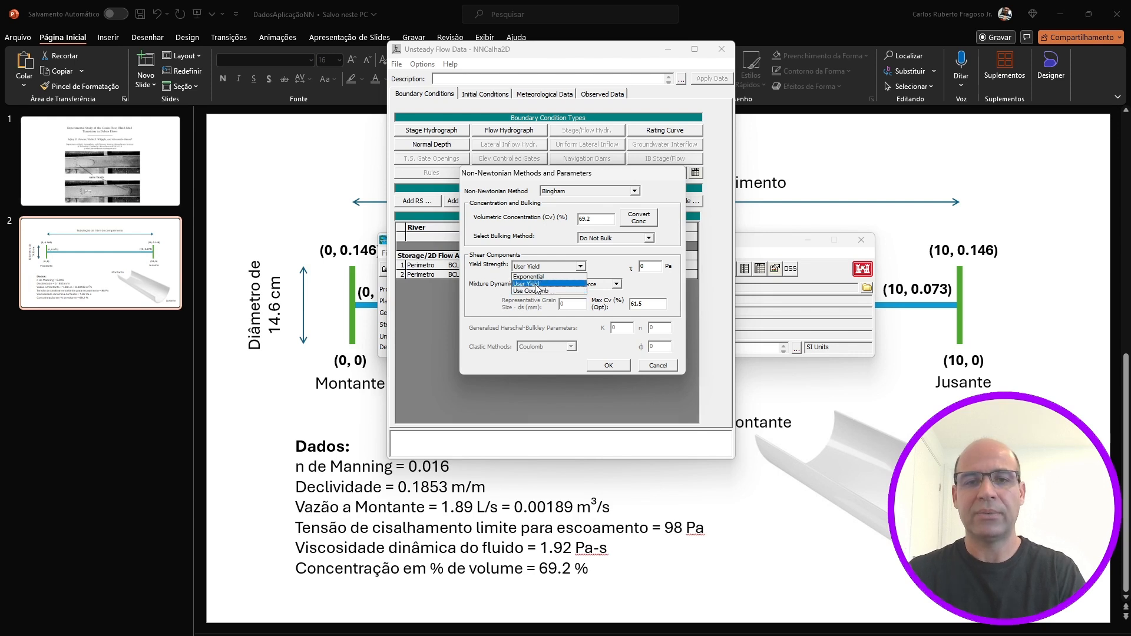
pyautogui.click(533, 284)
pyautogui.click(653, 266)
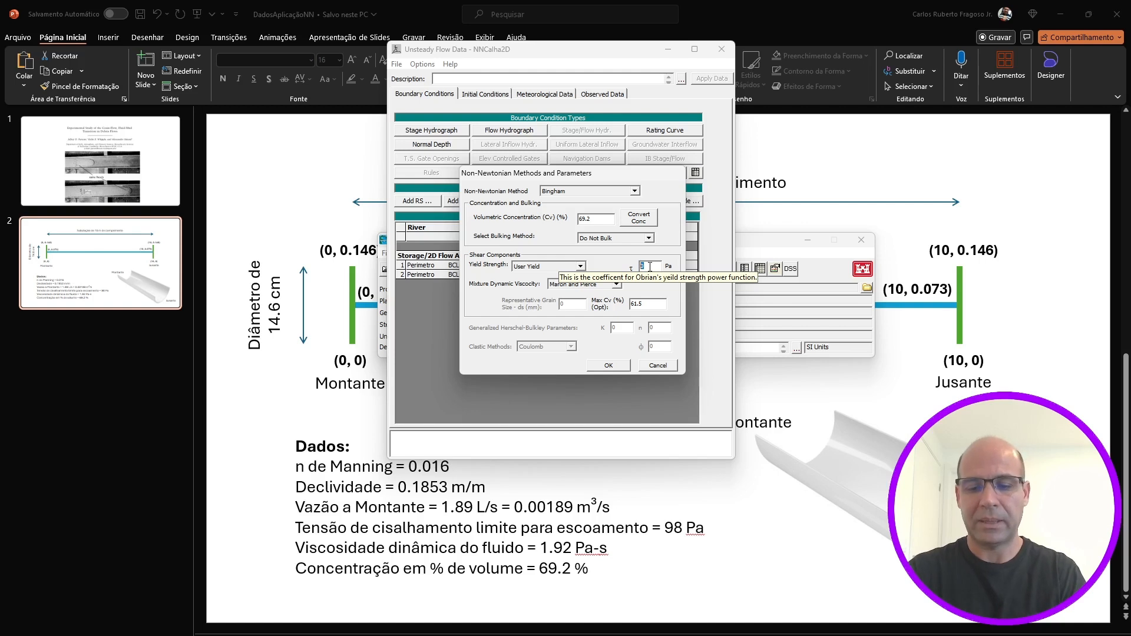
pyautogui.write('98')
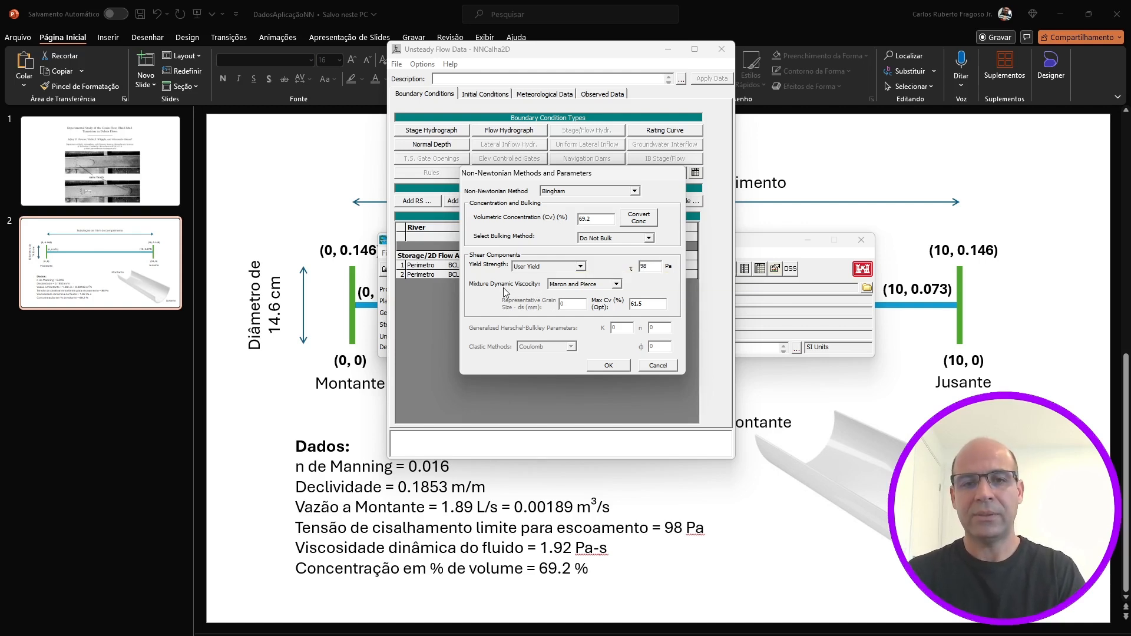
# Step: Set the mixture dynamic viscosity to User Defined Viscosity at 1.92 Pa-s and accept the non-Newtonian parameters
pyautogui.click(581, 285)
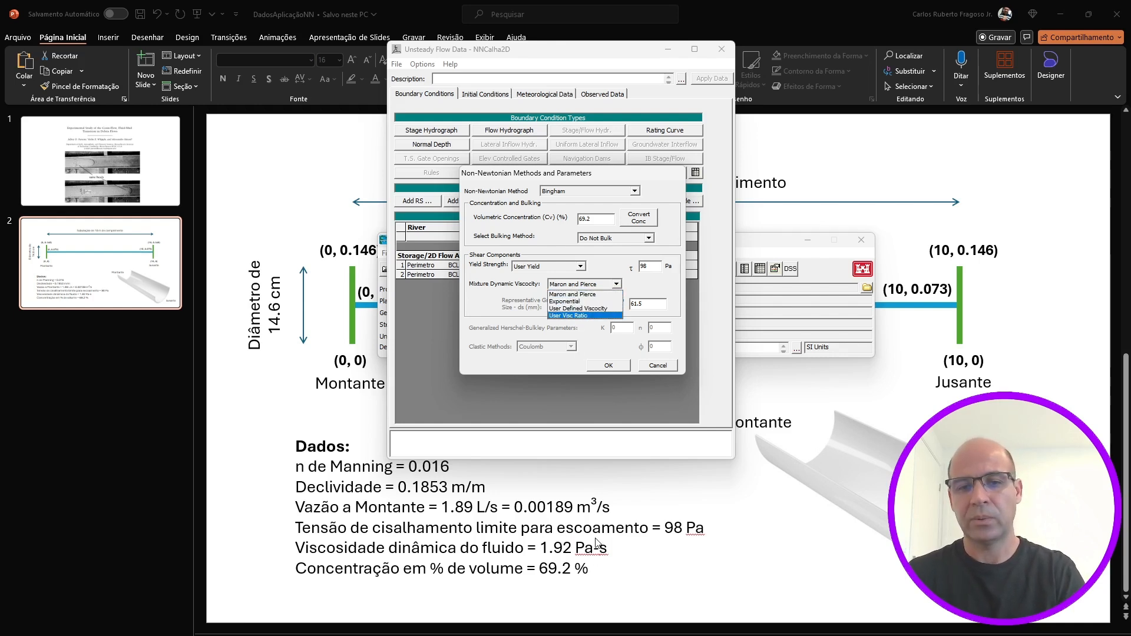
pyautogui.click(570, 309)
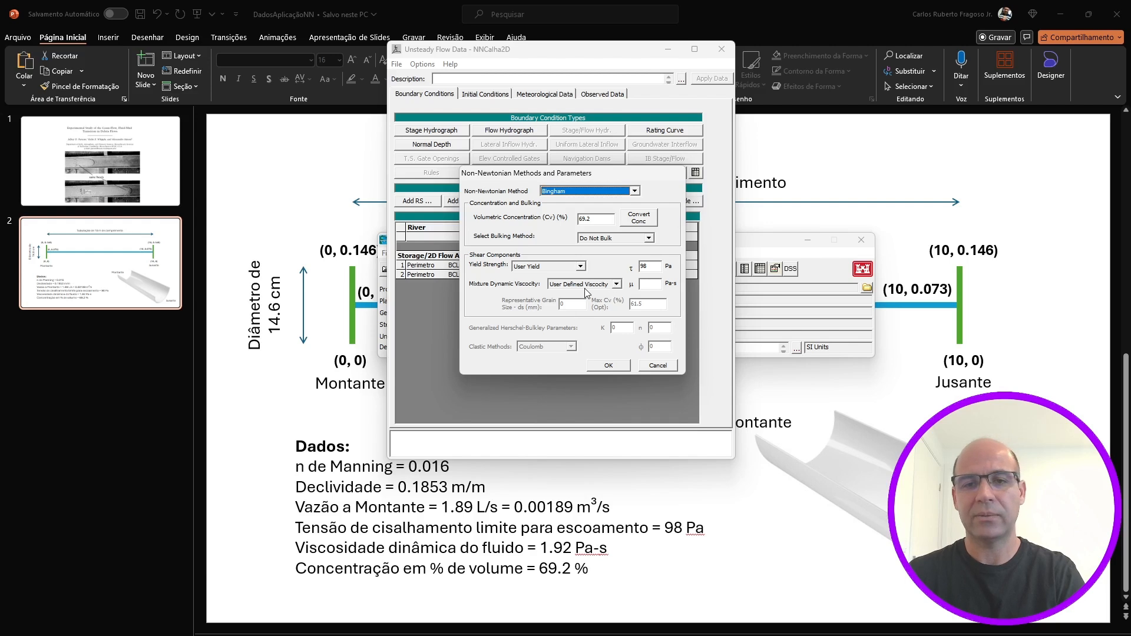
pyautogui.click(651, 284)
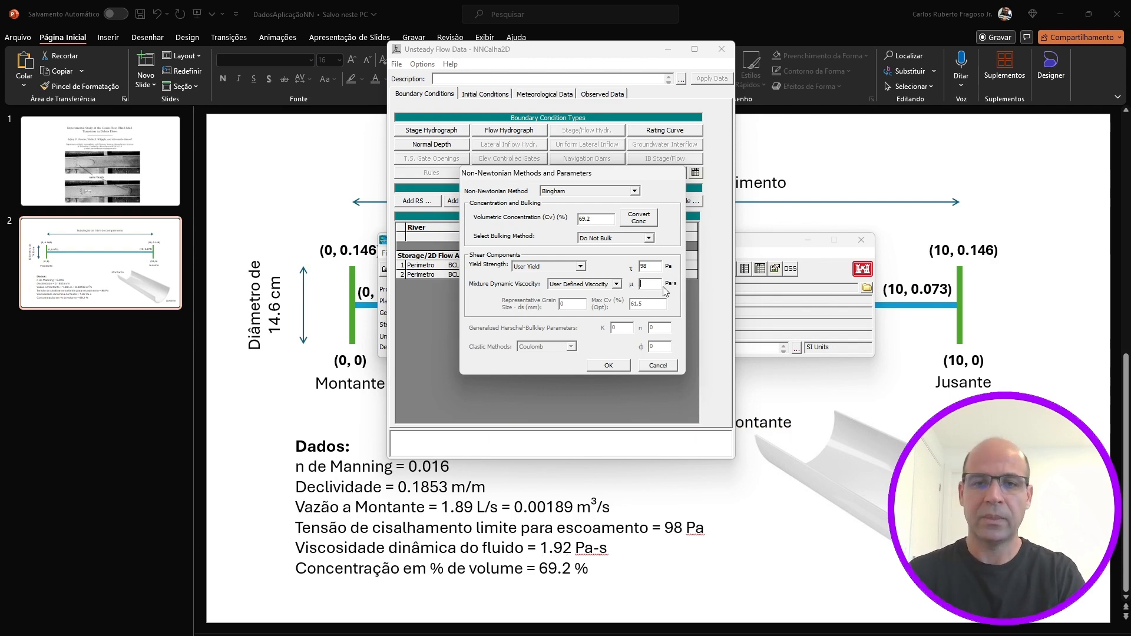
pyautogui.write('1.')
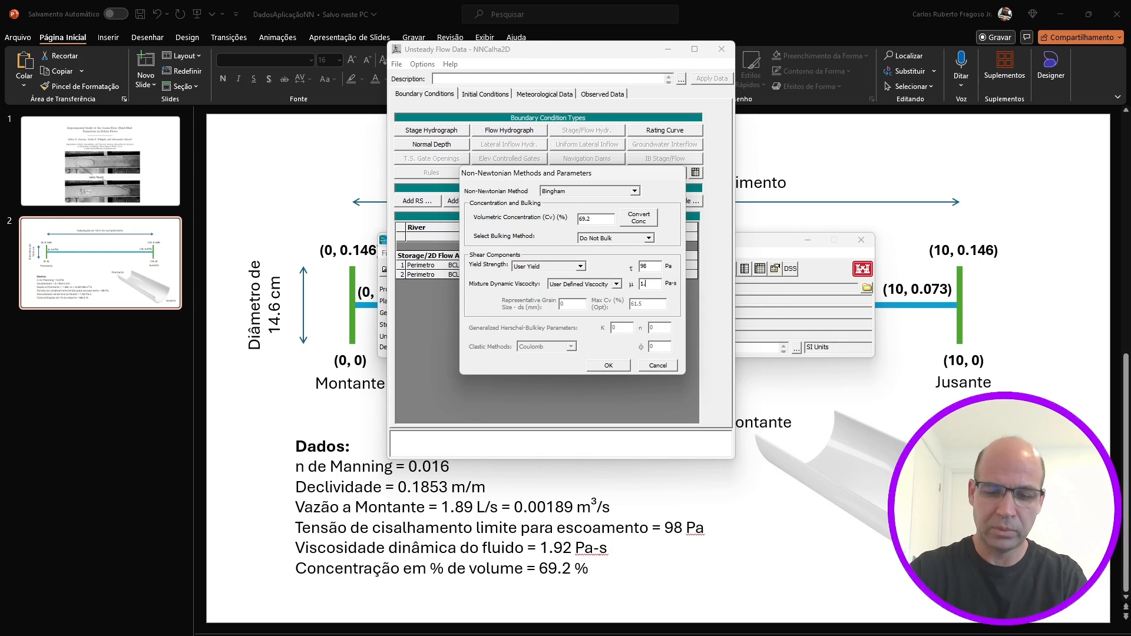
pyautogui.write('92')
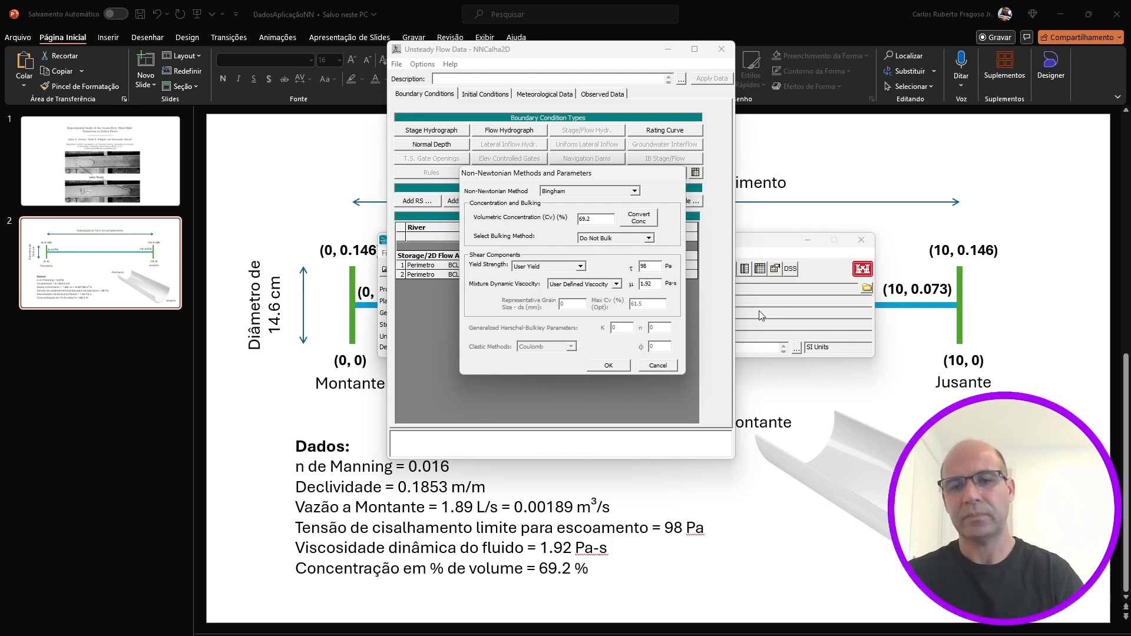
pyautogui.click(608, 365)
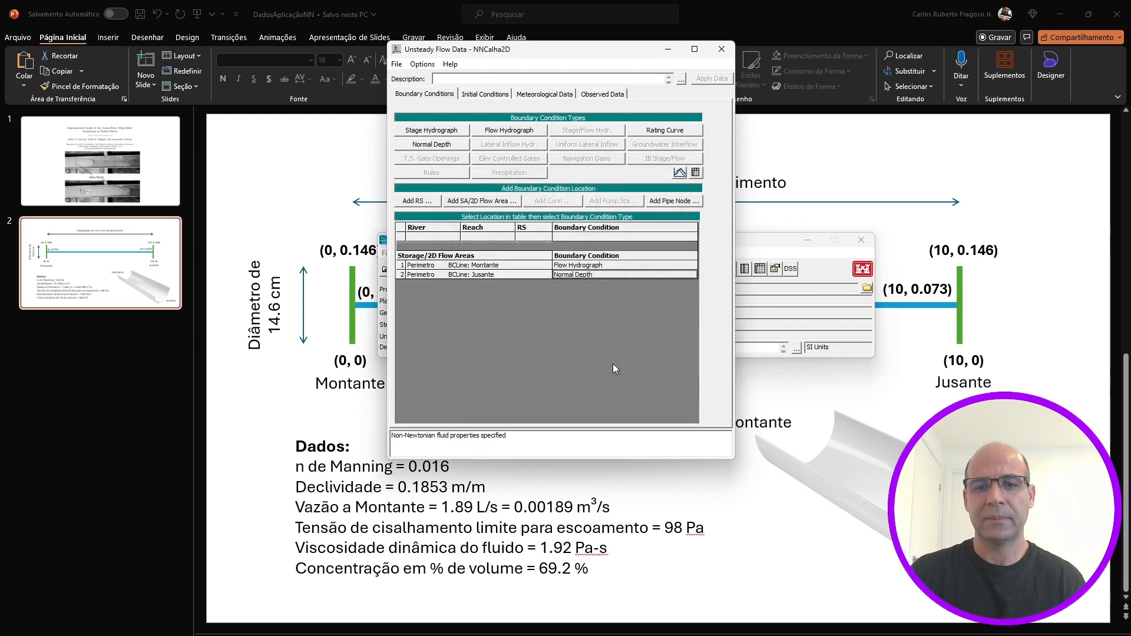
# Step: Save the unsteady flow data and close its editor
pyautogui.click(397, 64)
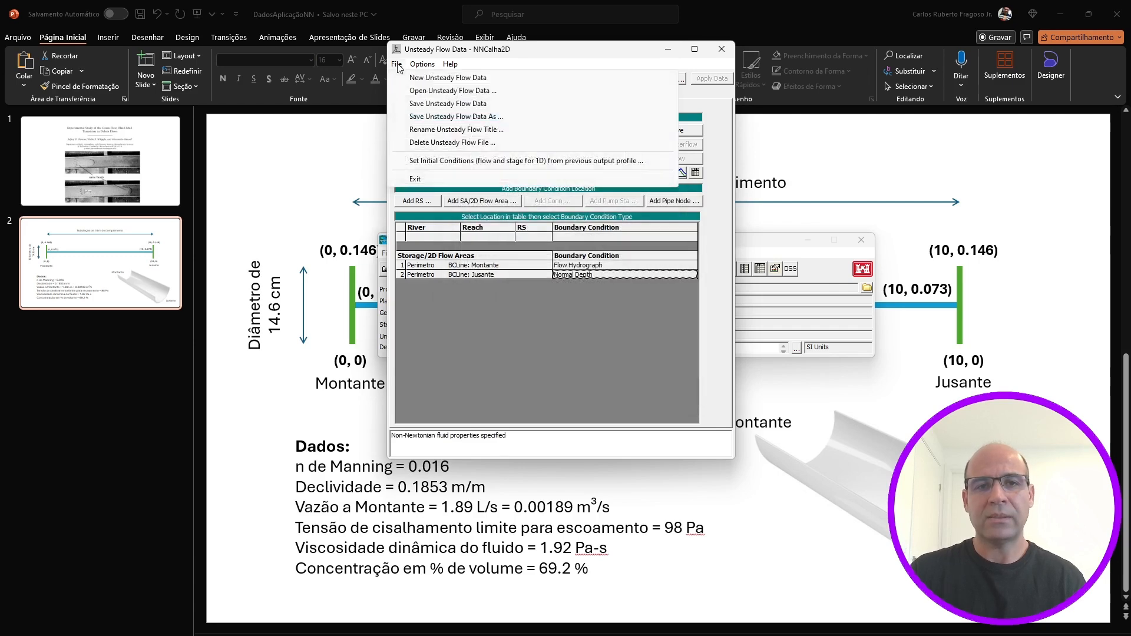
pyautogui.click(417, 104)
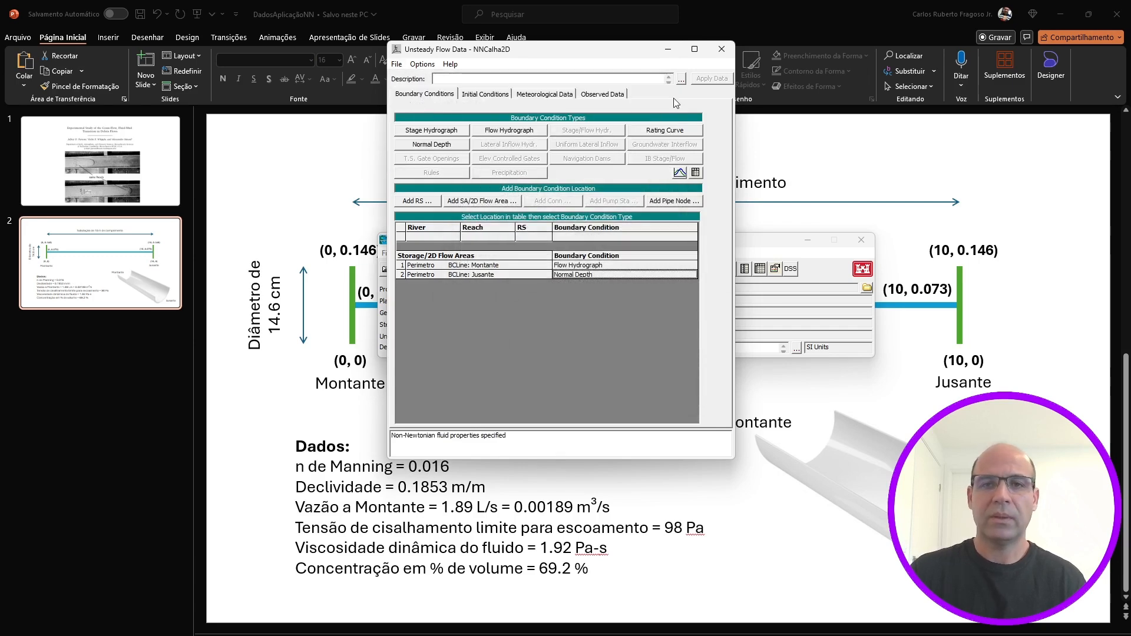
pyautogui.click(722, 49)
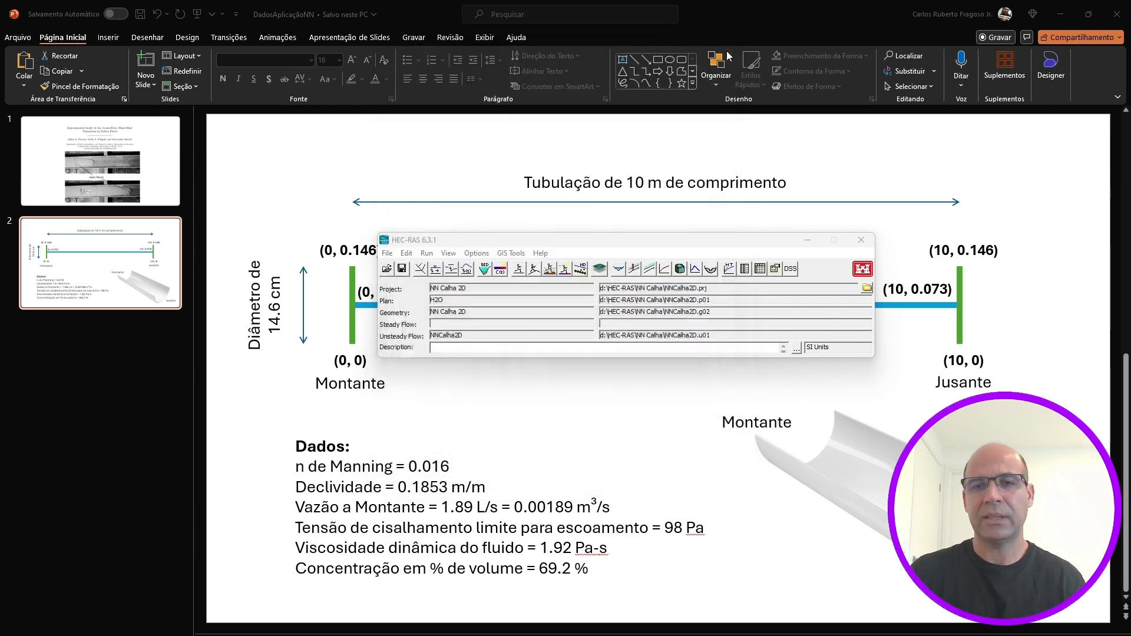
# Step: Create a new unsteady flow analysis plan titled NN with the short identifier NN
pyautogui.click(532, 272)
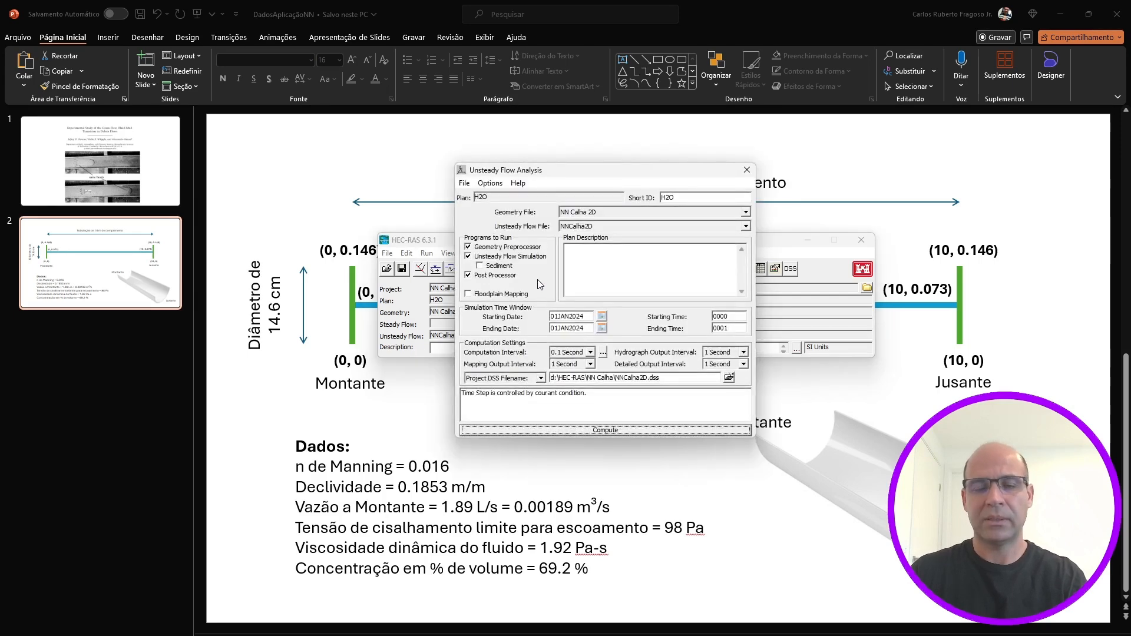
pyautogui.moveTo(561, 170); pyautogui.dragTo(621, 167)
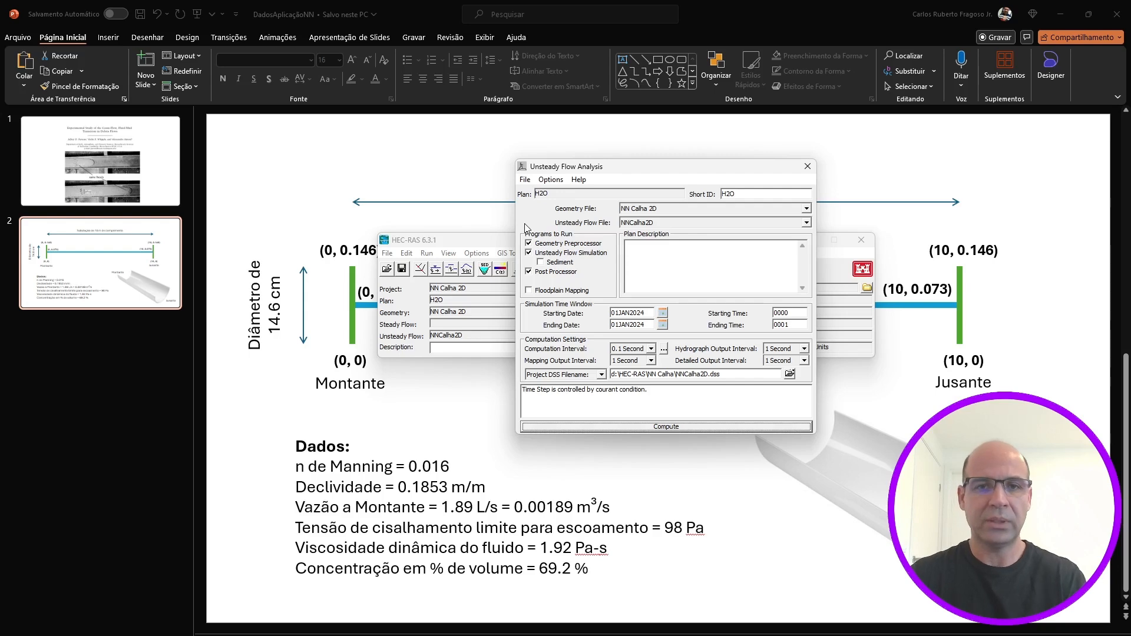
pyautogui.click(525, 180)
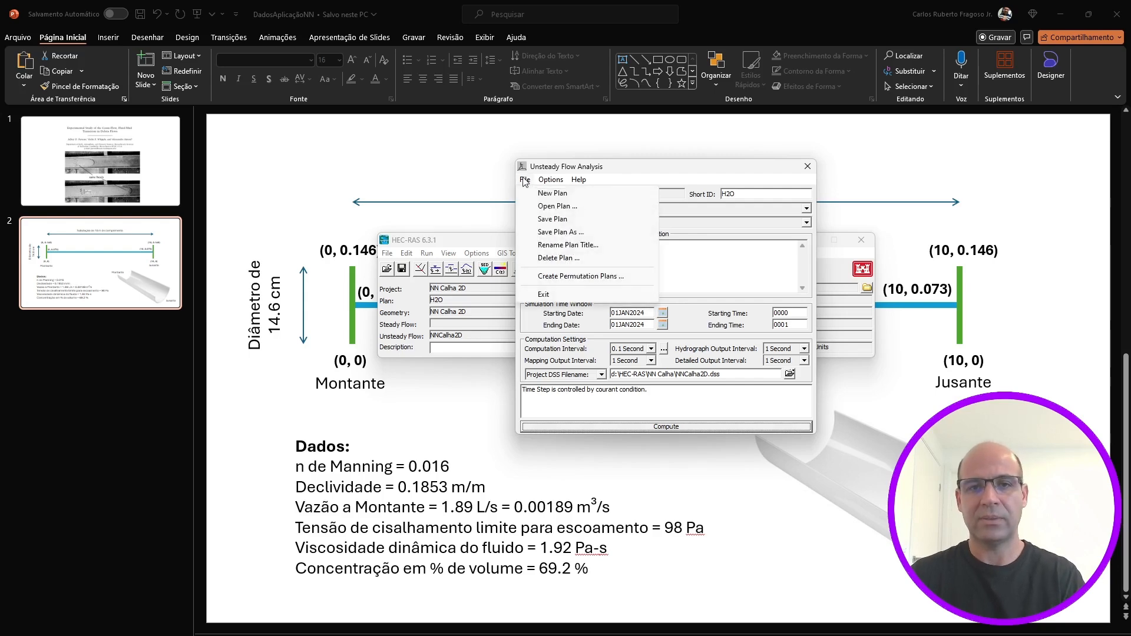
pyautogui.click(537, 194)
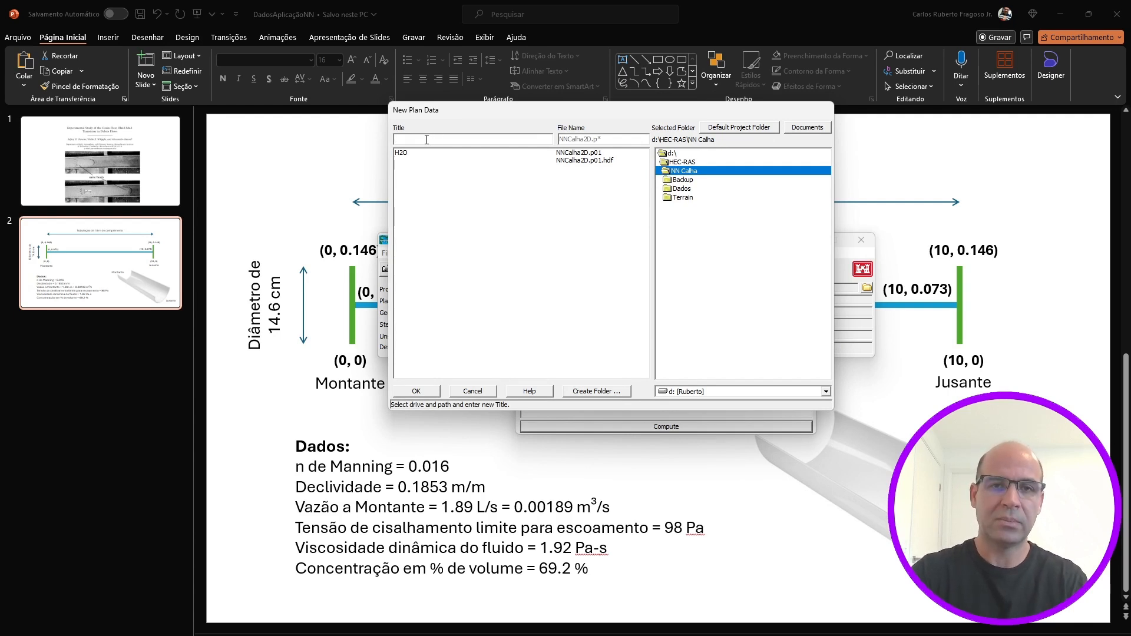
pyautogui.write('NN')
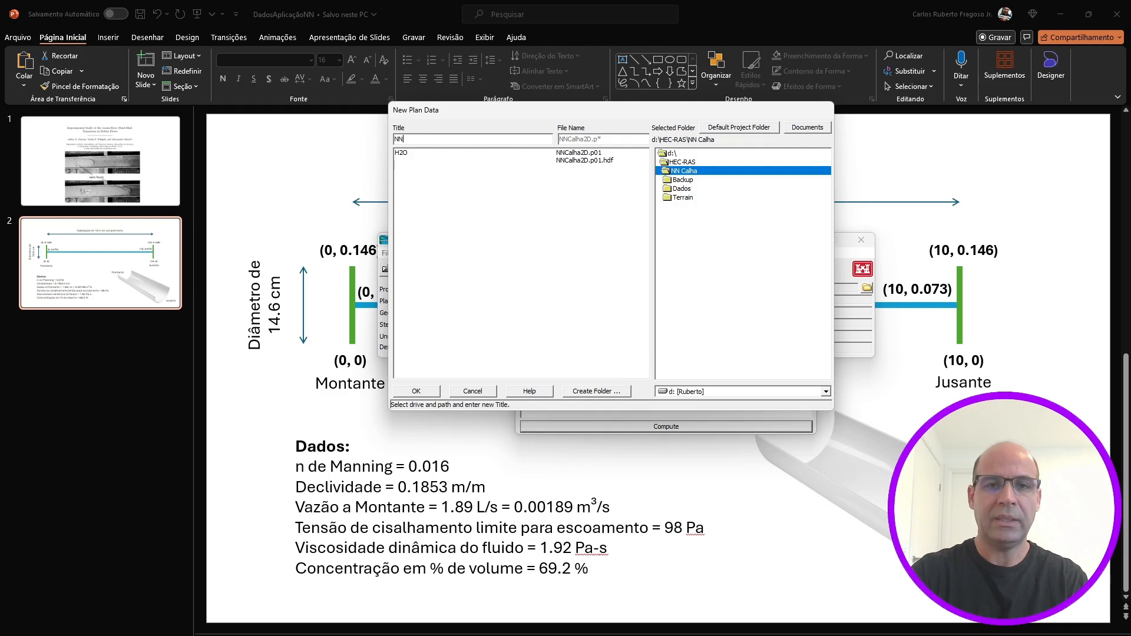
pyautogui.click(429, 392)
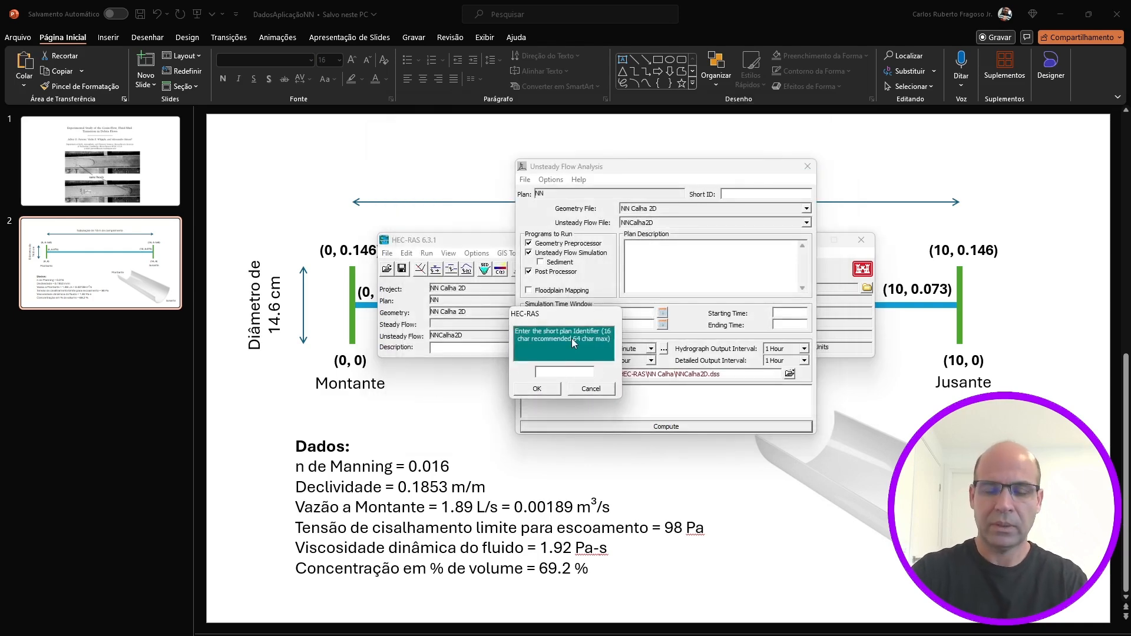
pyautogui.write('NN')
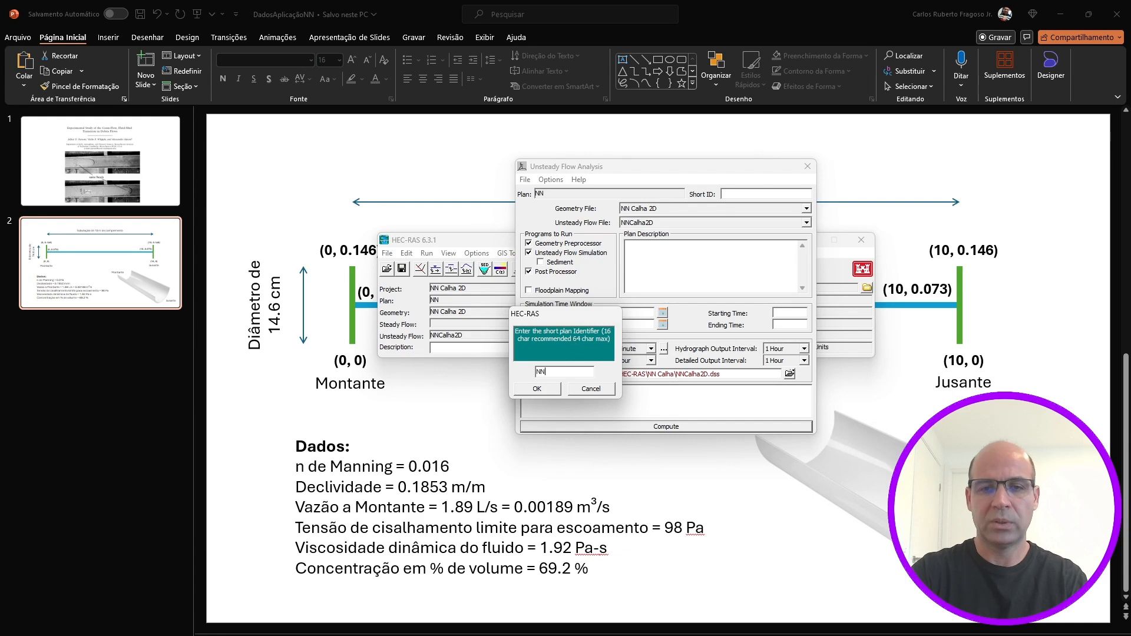
pyautogui.click(537, 391)
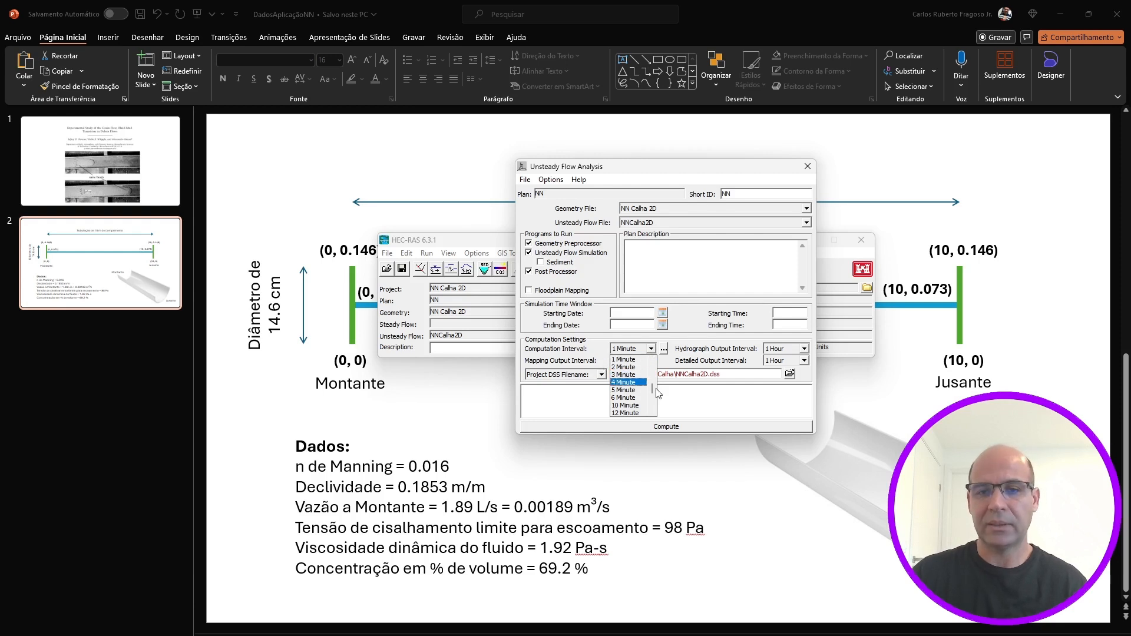
# Step: Set the plan's computation interval to 0.1 Second and the mapping output interval to 1 Second
pyautogui.moveTo(652, 390); pyautogui.dragTo(652, 370)
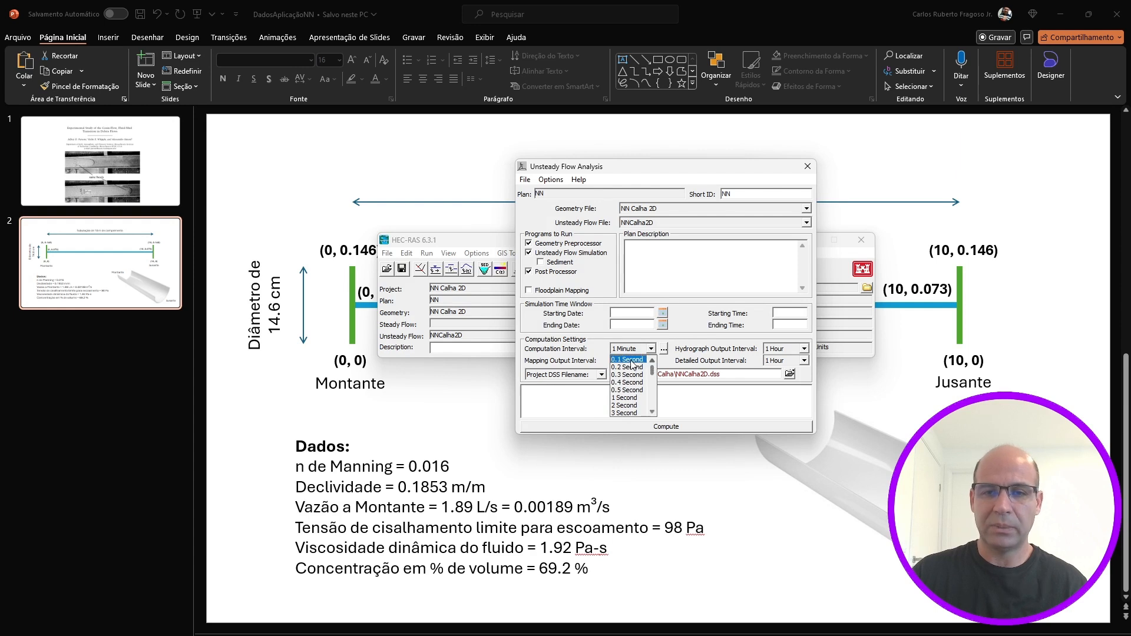
pyautogui.click(631, 360)
pyautogui.click(651, 363)
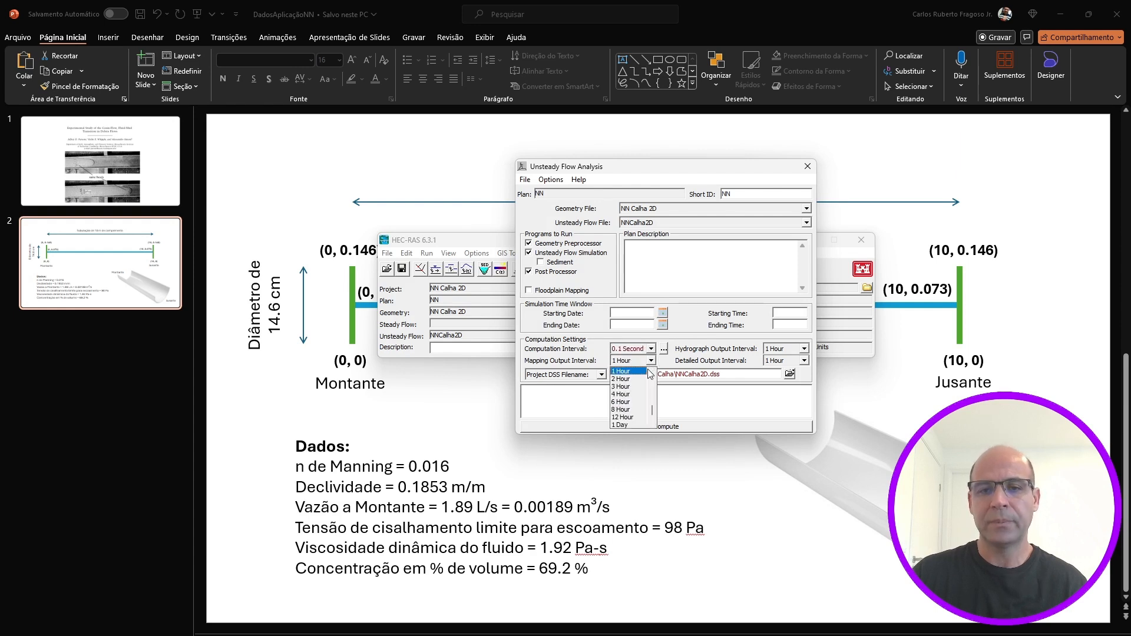
pyautogui.moveTo(656, 412); pyautogui.dragTo(651, 386)
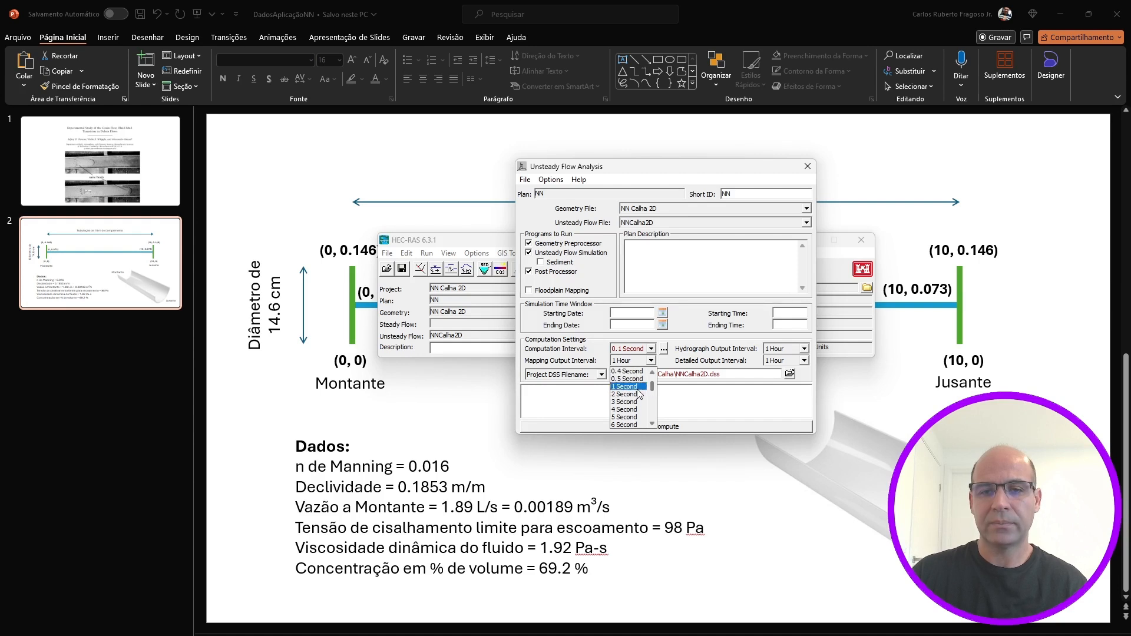
pyautogui.click(631, 388)
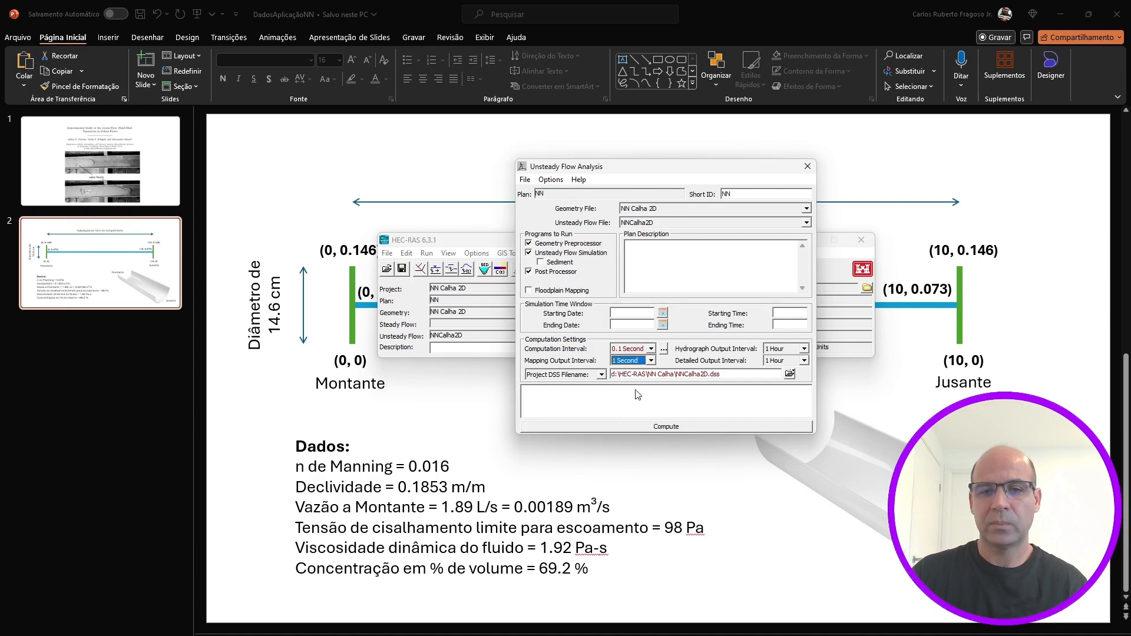
# Step: Set both the hydrograph output interval and the detailed output interval to 1 Second
pyautogui.click(804, 349)
pyautogui.moveTo(806, 408); pyautogui.dragTo(805, 387)
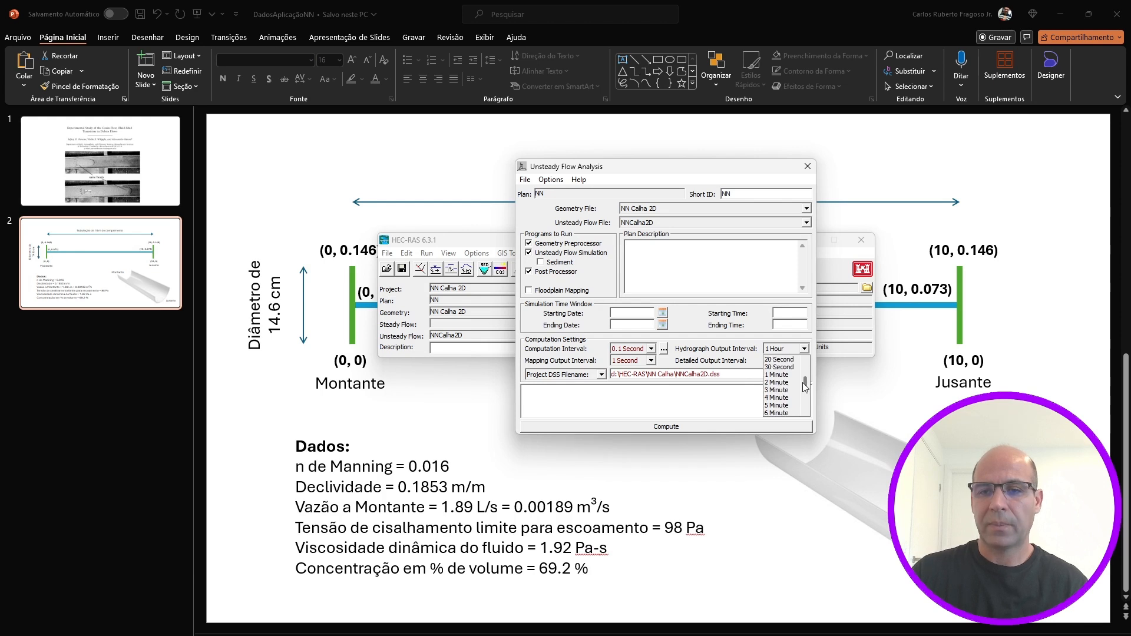
pyautogui.scroll(3, 800, 383)
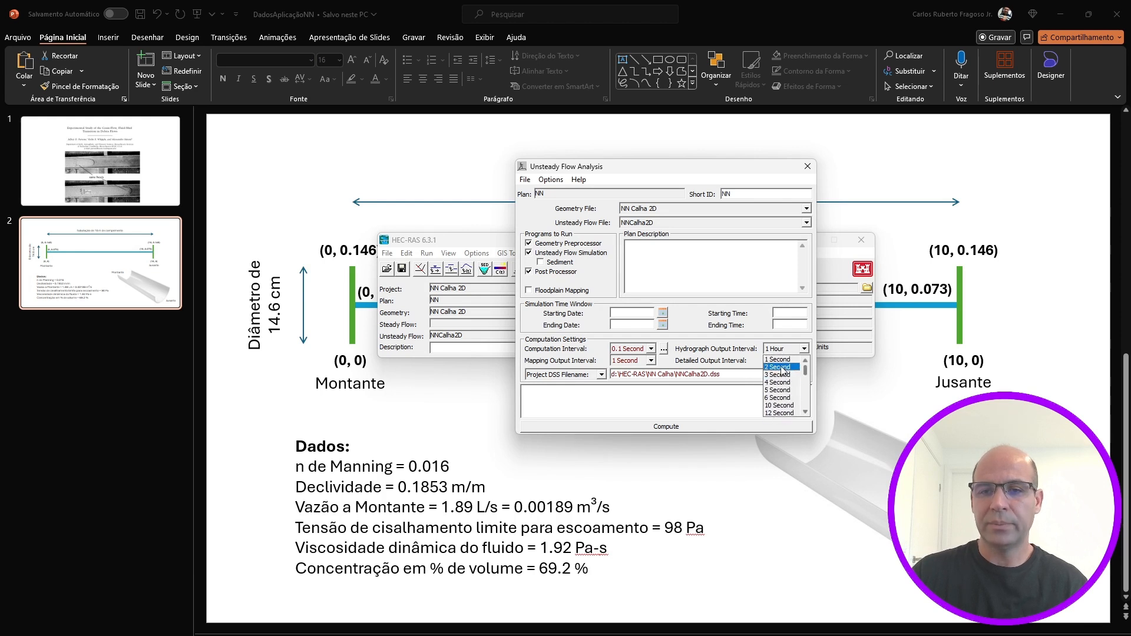
pyautogui.scroll(1, 801, 382)
pyautogui.click(778, 358)
pyautogui.click(804, 361)
pyautogui.scroll(8, 791, 388)
pyautogui.click(779, 379)
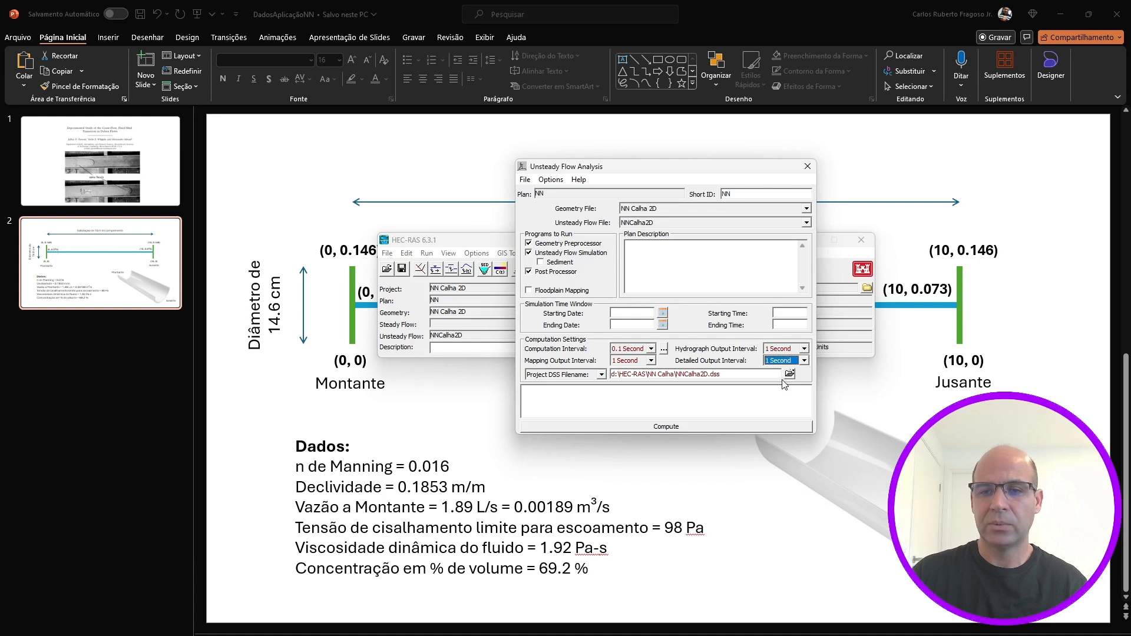
# Step: Enable Courant-based time step adjustment with maximum Courant 1, minimum 0.2, 4 steps below minimum before doubling and 6 halvings of the base time step
pyautogui.click(664, 351)
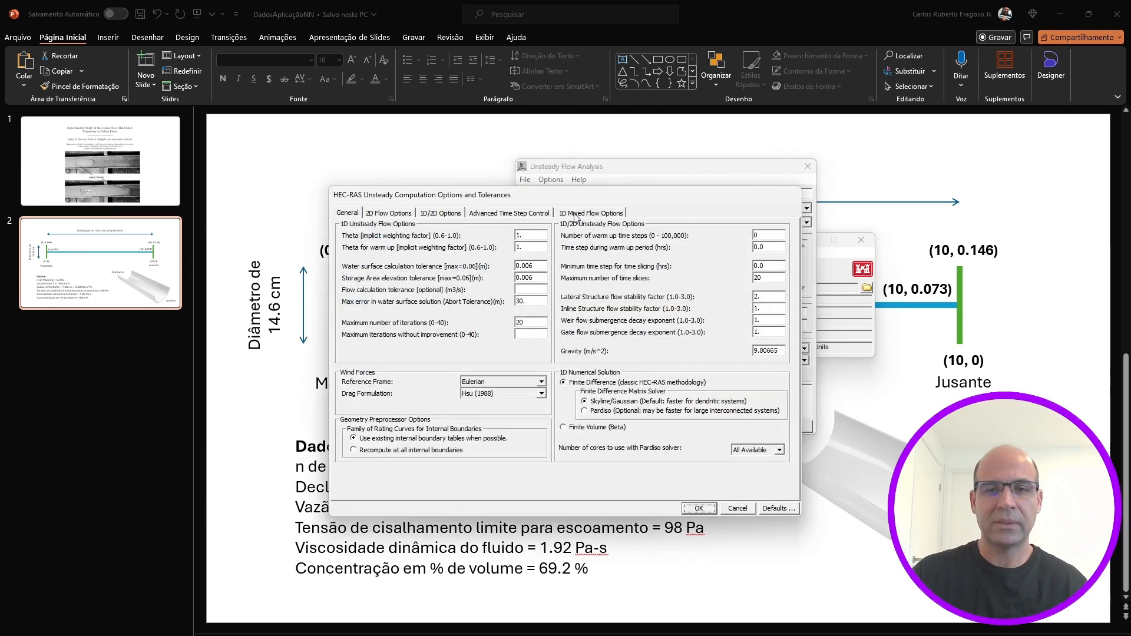
pyautogui.click(529, 214)
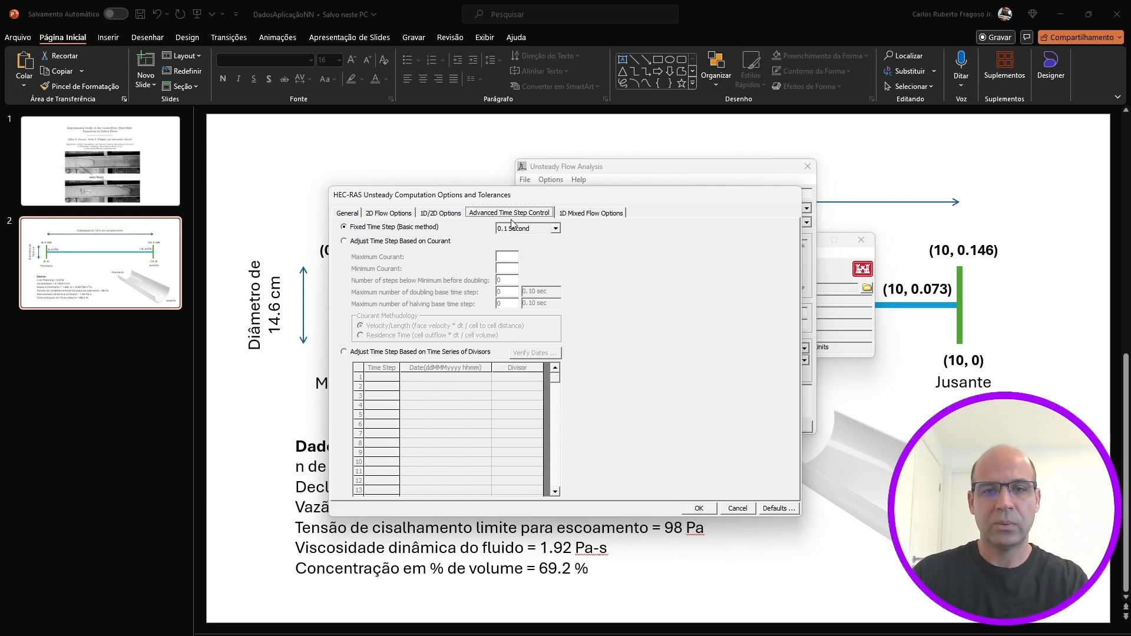
pyautogui.click(366, 244)
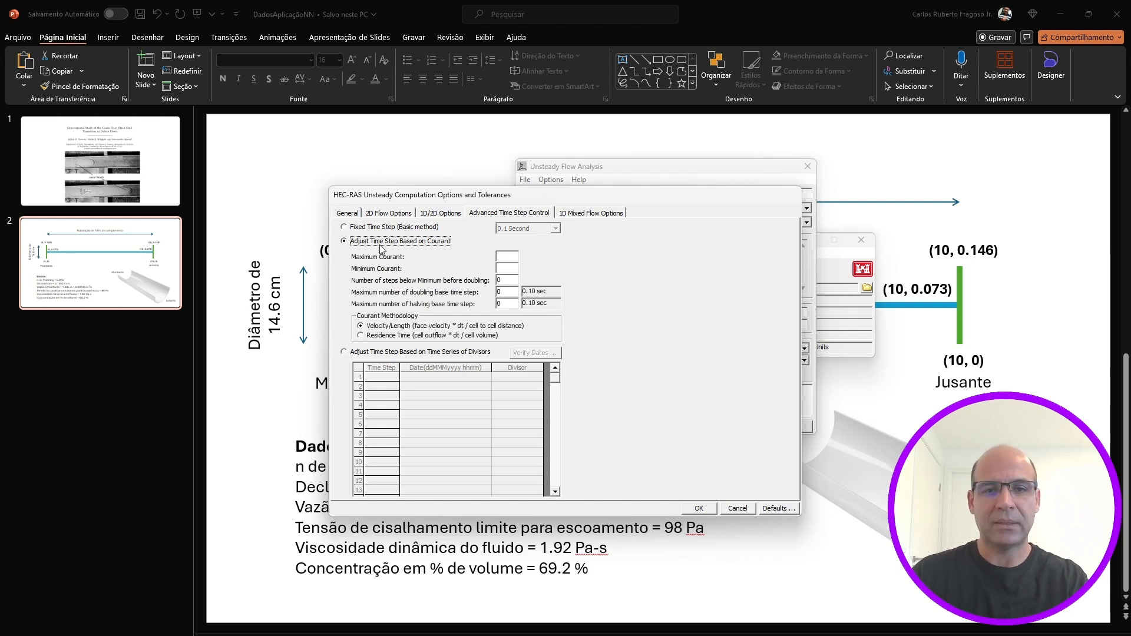
pyautogui.click(510, 257)
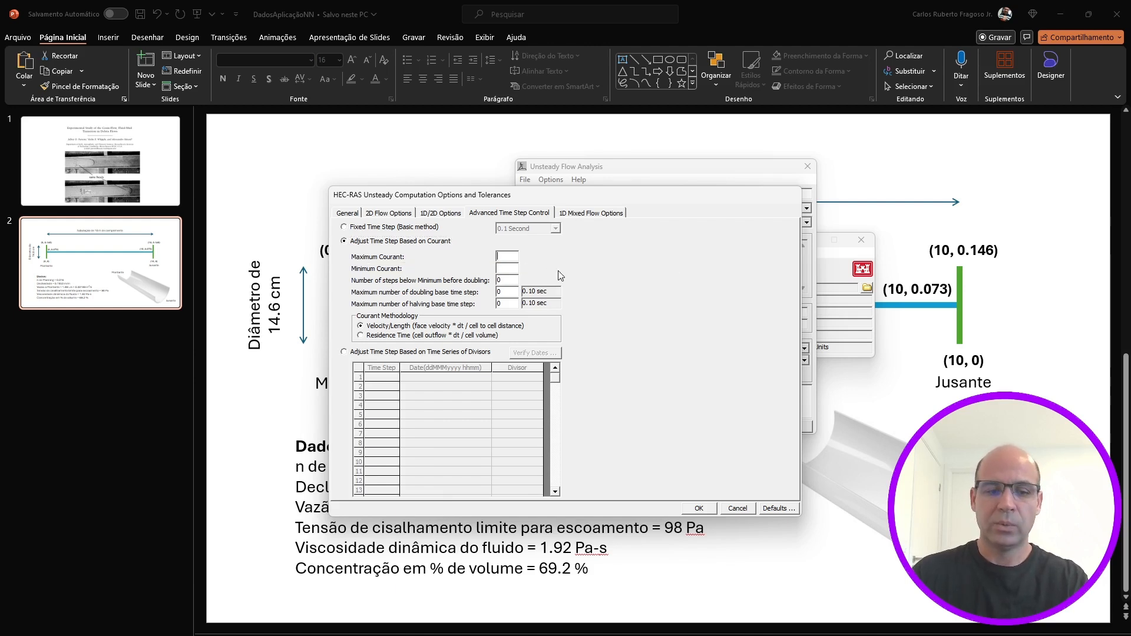
pyautogui.write('1')
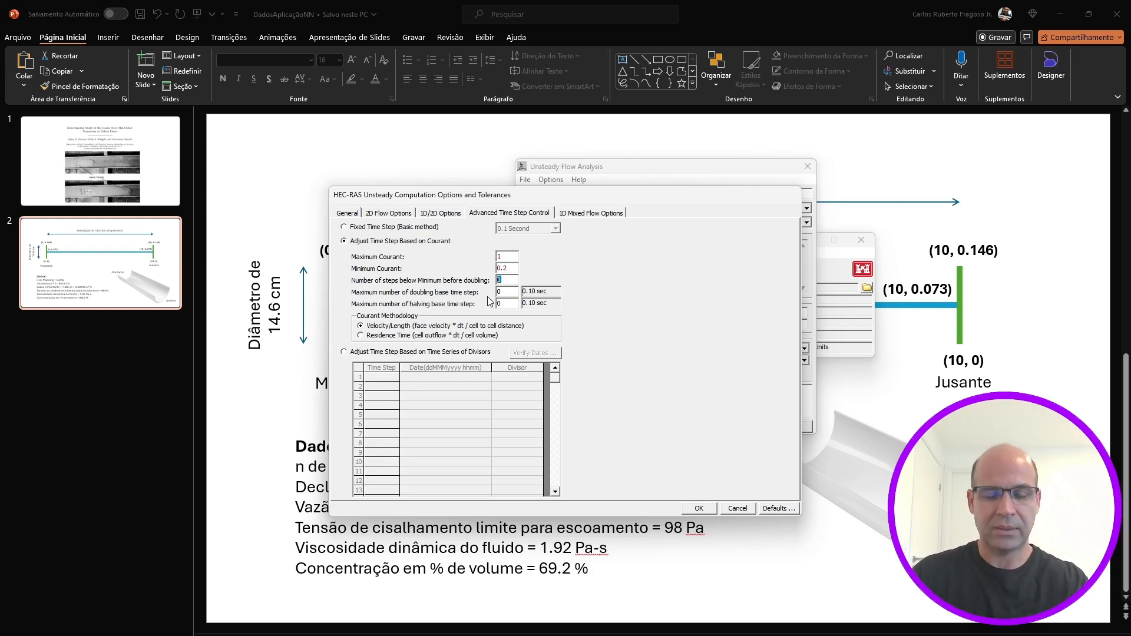
pyautogui.write('4')
pyautogui.moveTo(504, 304); pyautogui.dragTo(486, 302)
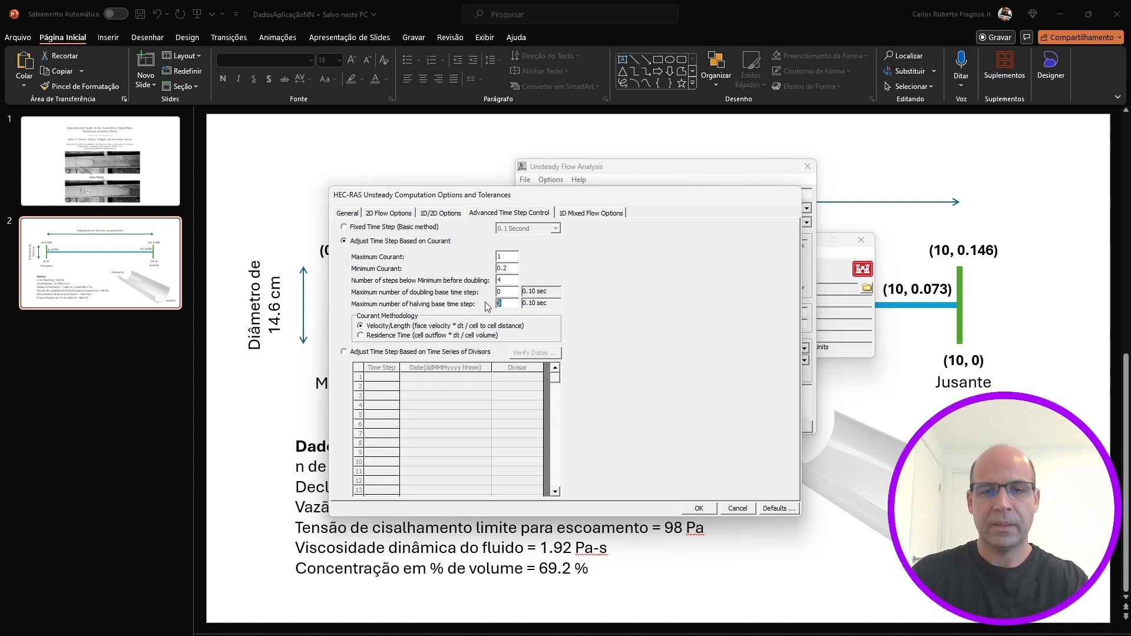
pyautogui.write('6')
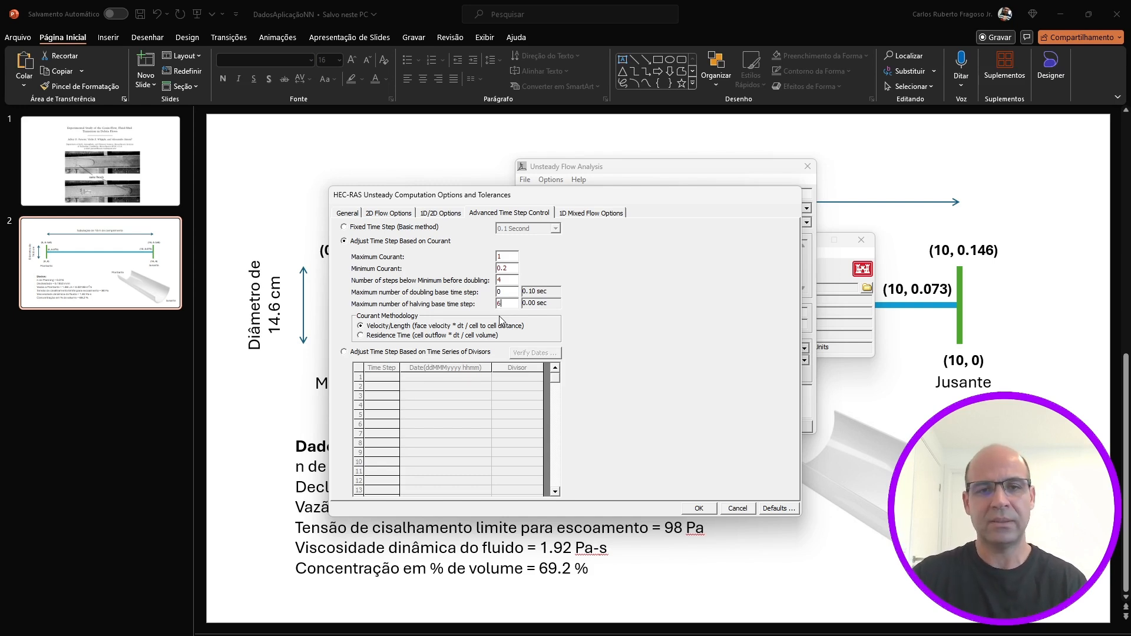
# Step: Set the 2D equation set to SWE-ELM (original/faster) for both Default and Perimetro, accept the computation options and save the plan
pyautogui.click(387, 214)
pyautogui.click(605, 310)
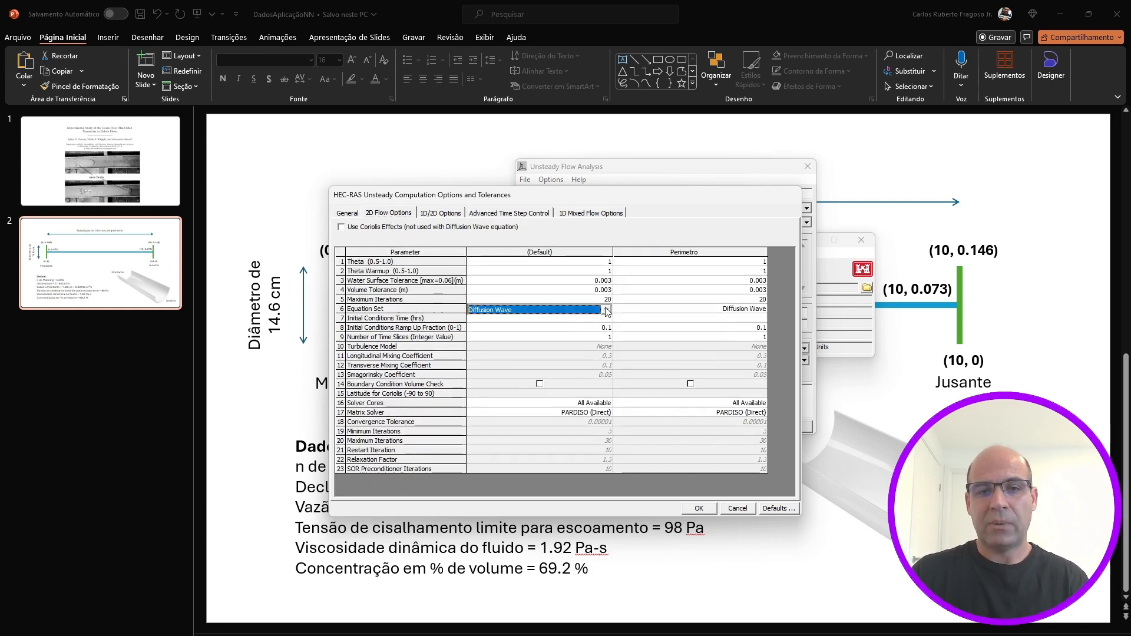
pyautogui.click(605, 311)
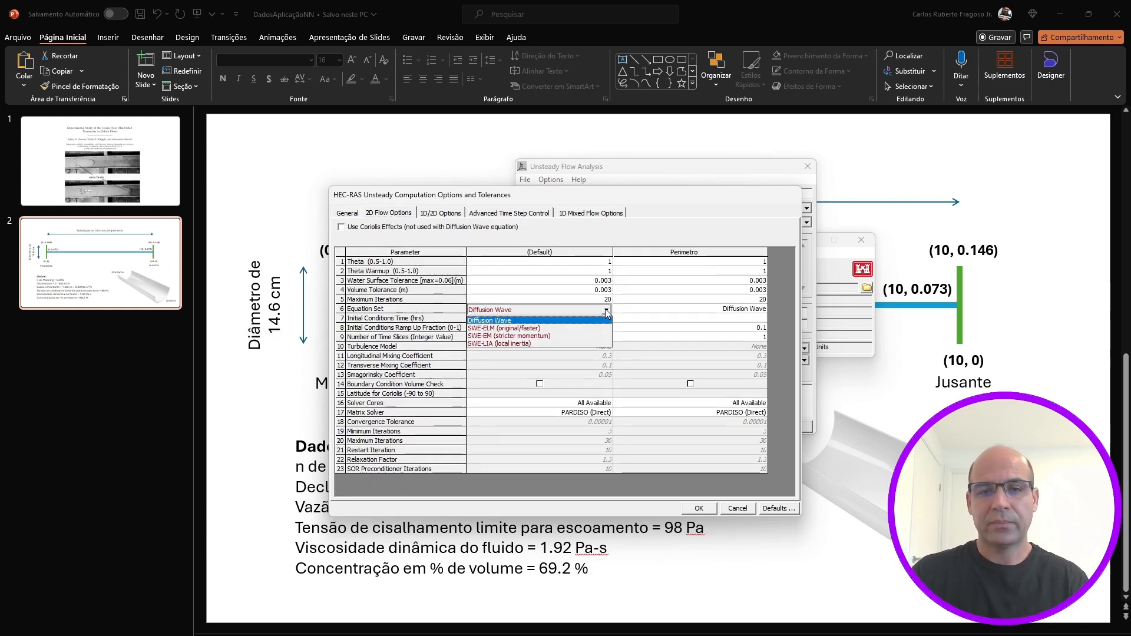
pyautogui.click(525, 329)
pyautogui.click(707, 310)
pyautogui.click(708, 311)
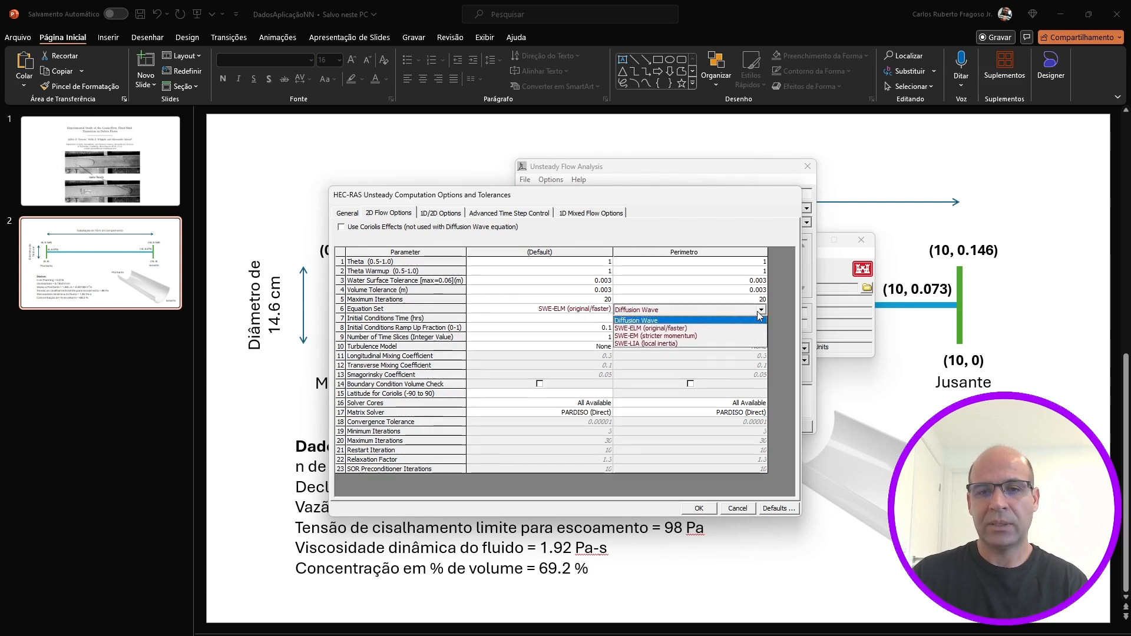
pyautogui.click(668, 332)
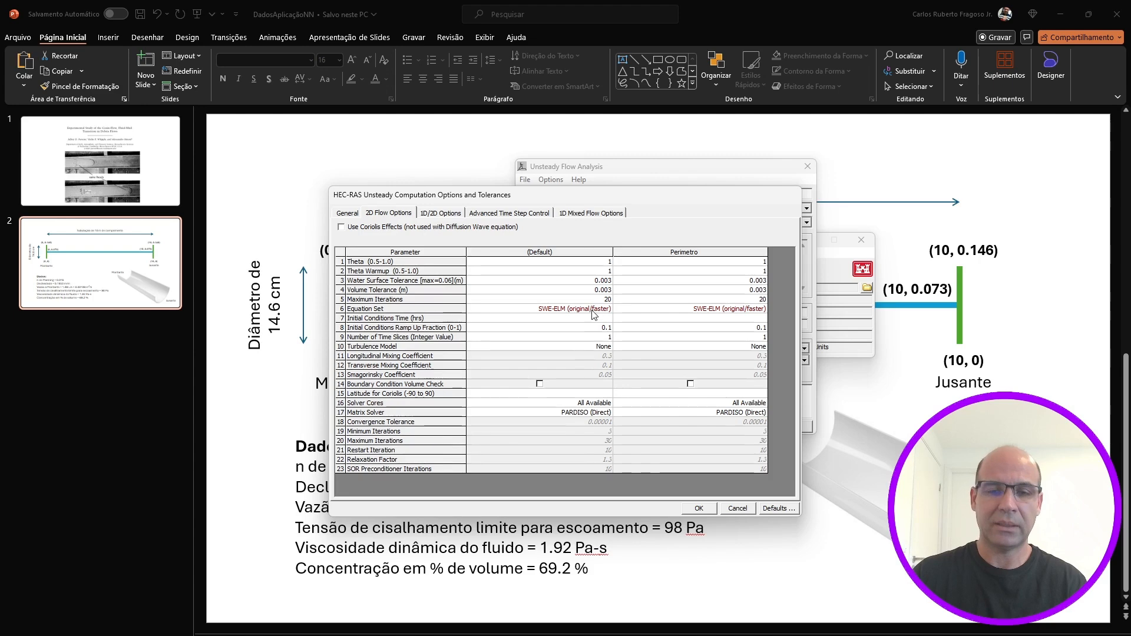
pyautogui.click(700, 510)
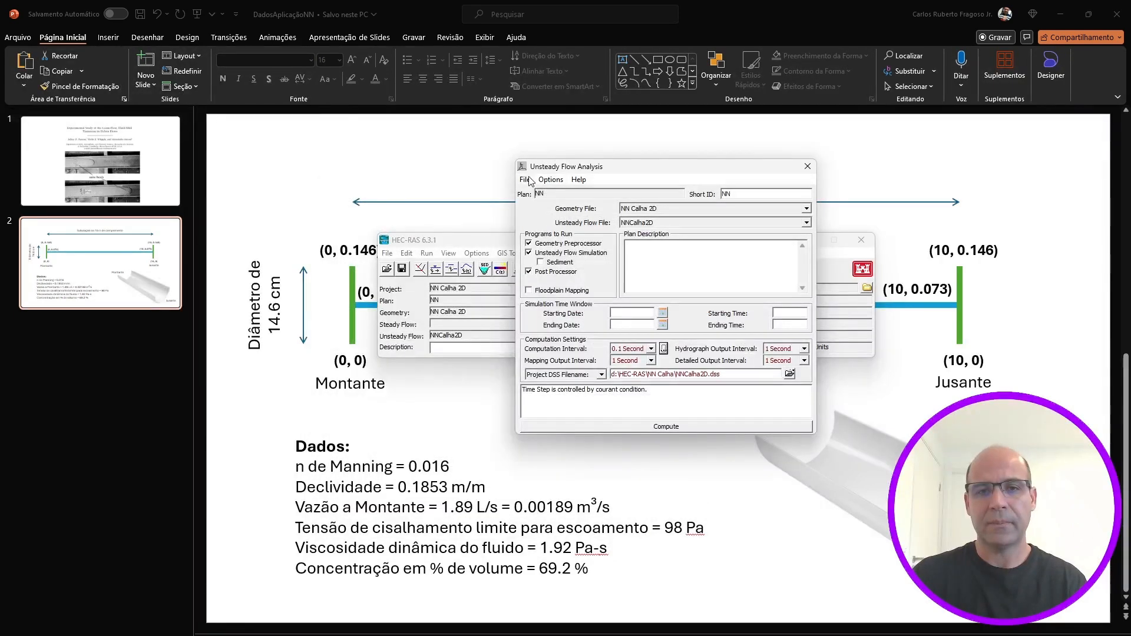
pyautogui.click(525, 179)
pyautogui.click(543, 220)
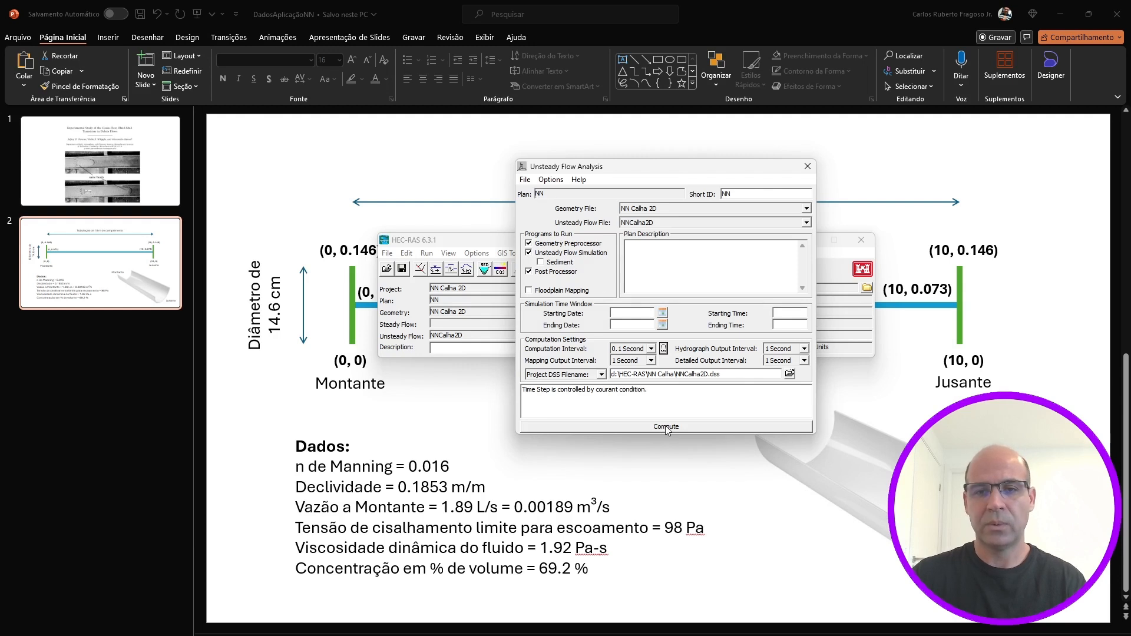
# Step: Set the simulation's starting date to 01JAN2024 and its starting time to 0000
pyautogui.click(663, 315)
pyautogui.click(732, 359)
pyautogui.click(732, 359)
pyautogui.click(730, 359)
pyautogui.click(730, 359)
pyautogui.click(730, 359)
pyautogui.click(731, 359)
pyautogui.click(729, 355)
pyautogui.click(729, 355)
pyautogui.click(650, 357)
pyautogui.click(650, 359)
pyautogui.click(650, 359)
pyautogui.click(650, 359)
pyautogui.click(651, 359)
pyautogui.click(651, 359)
pyautogui.click(650, 359)
pyautogui.click(651, 359)
pyautogui.click(650, 359)
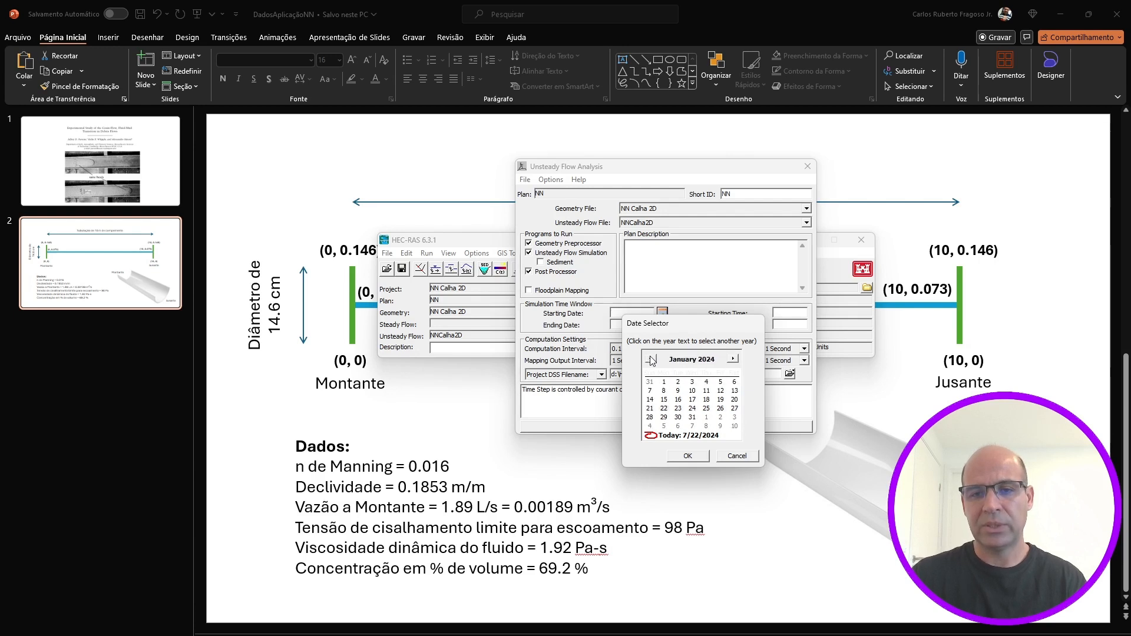
pyautogui.click(664, 382)
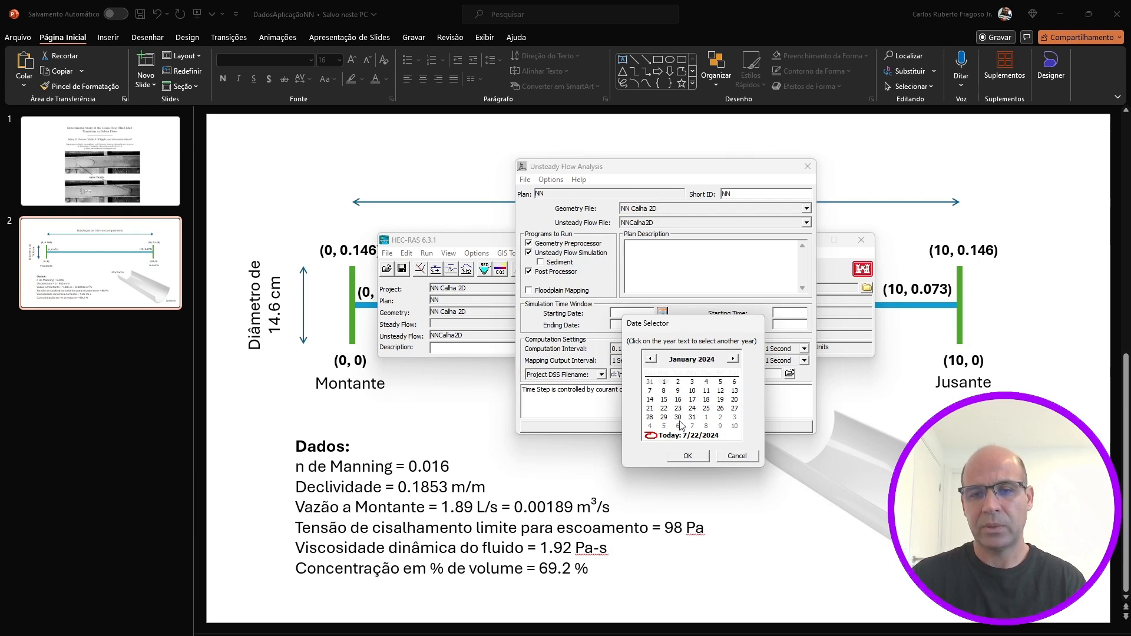
pyautogui.click(688, 456)
pyautogui.click(793, 314)
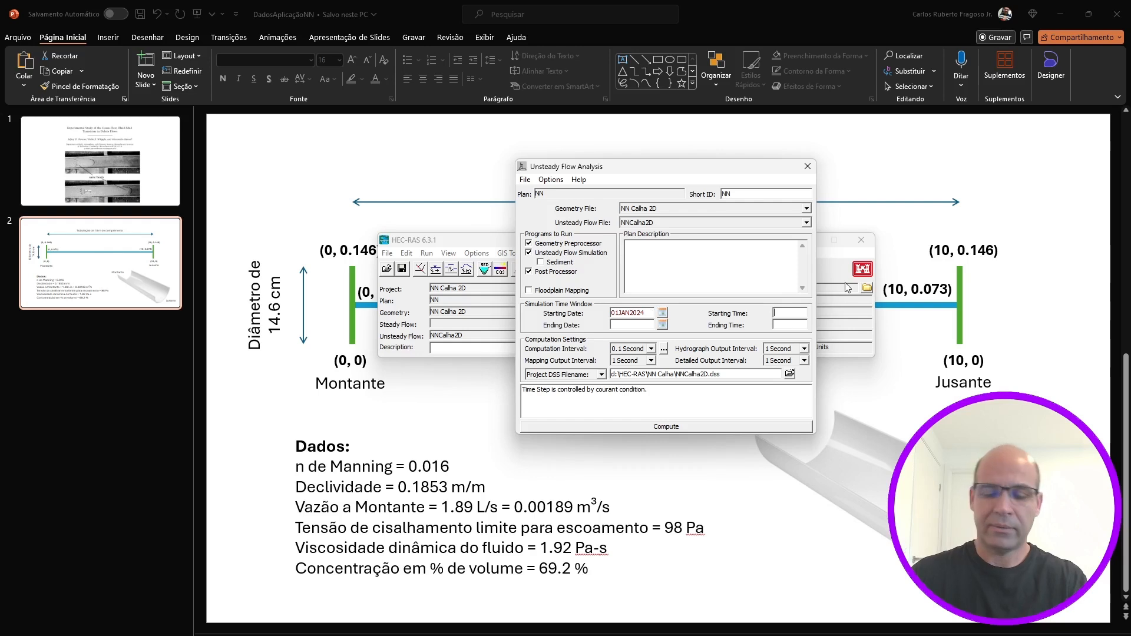
pyautogui.write('0000')
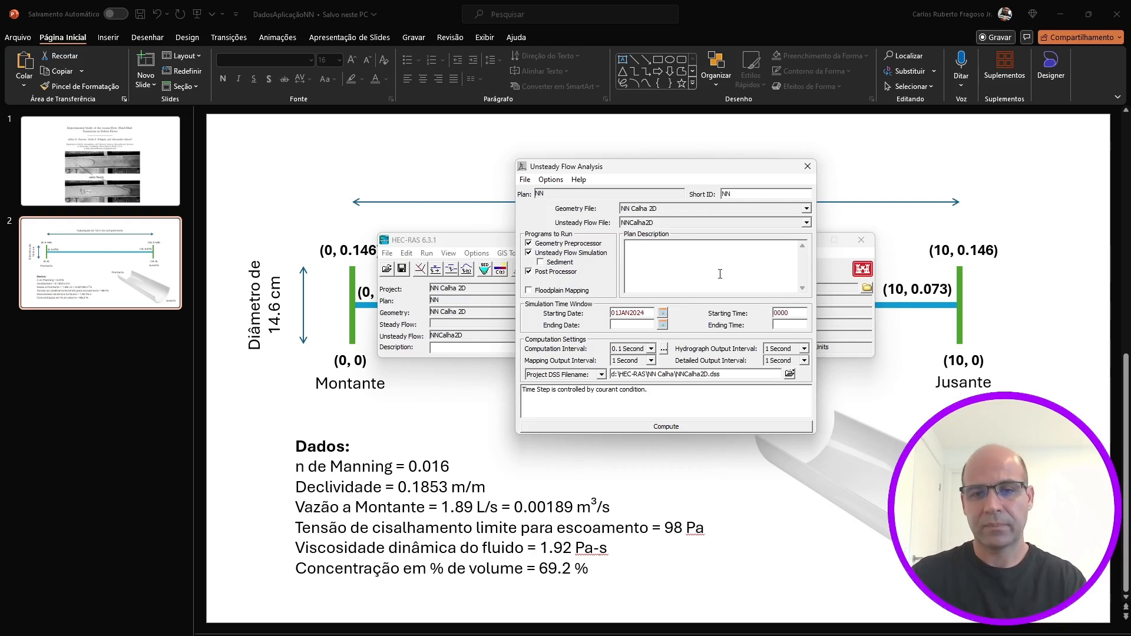
# Step: Set the simulation's ending date to 01JAN2024, the same as the starting date, and its ending time to 0001
pyautogui.moveTo(654, 313); pyautogui.dragTo(577, 307)
pyautogui.hotkey('ctrl', 'c')
pyautogui.click(623, 325)
pyautogui.hotkey('ctrl', 'v')
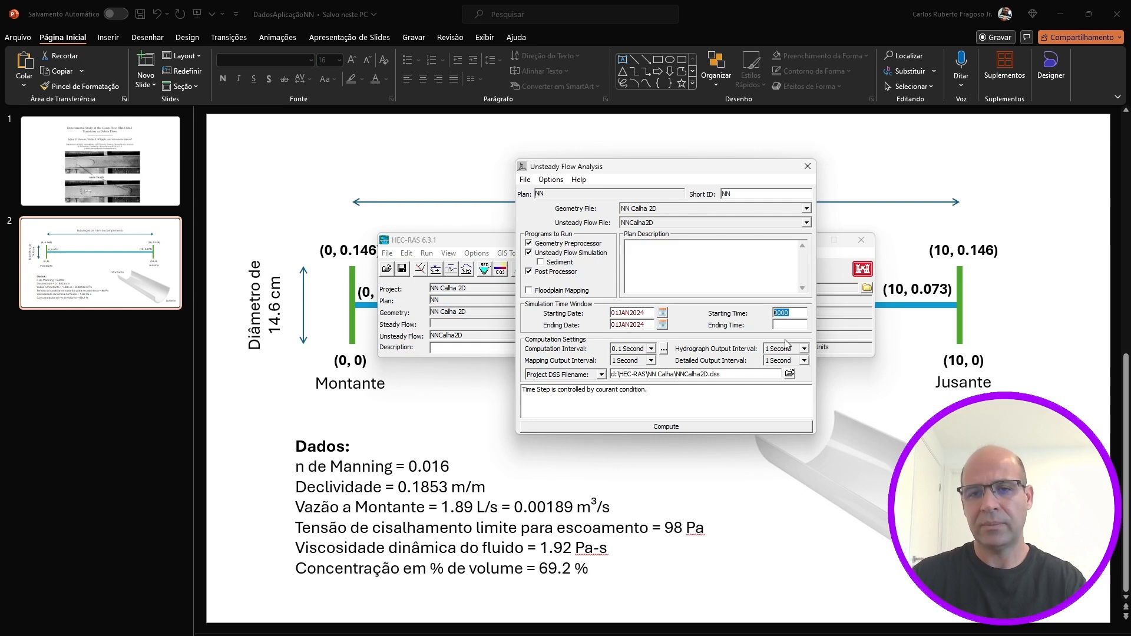
pyautogui.click(785, 324)
pyautogui.write('0000')
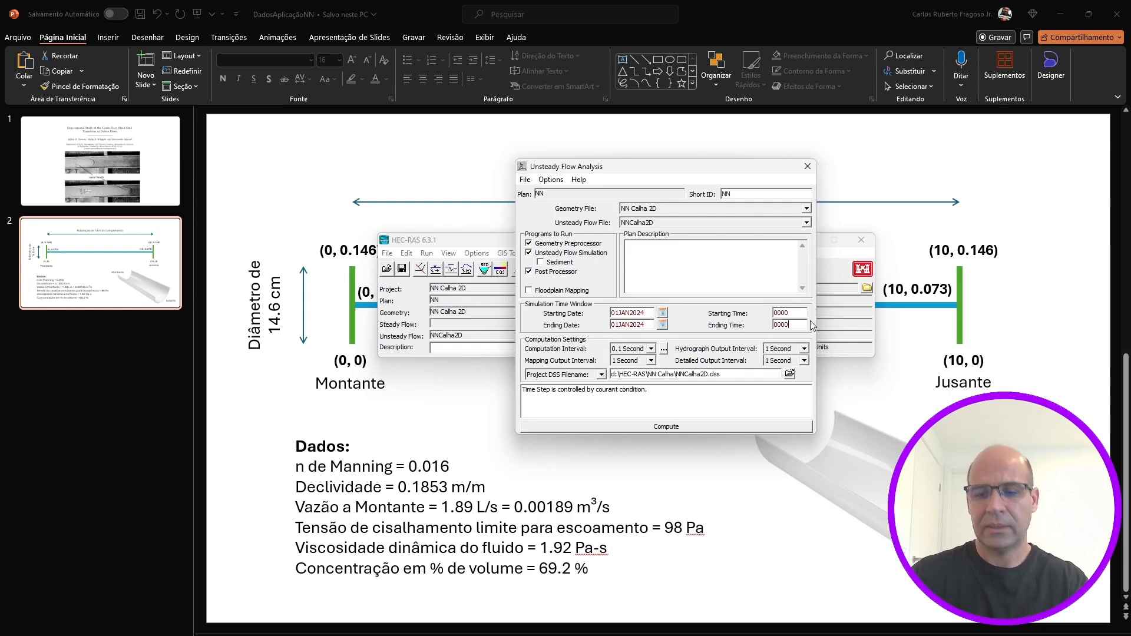
pyautogui.write('1')
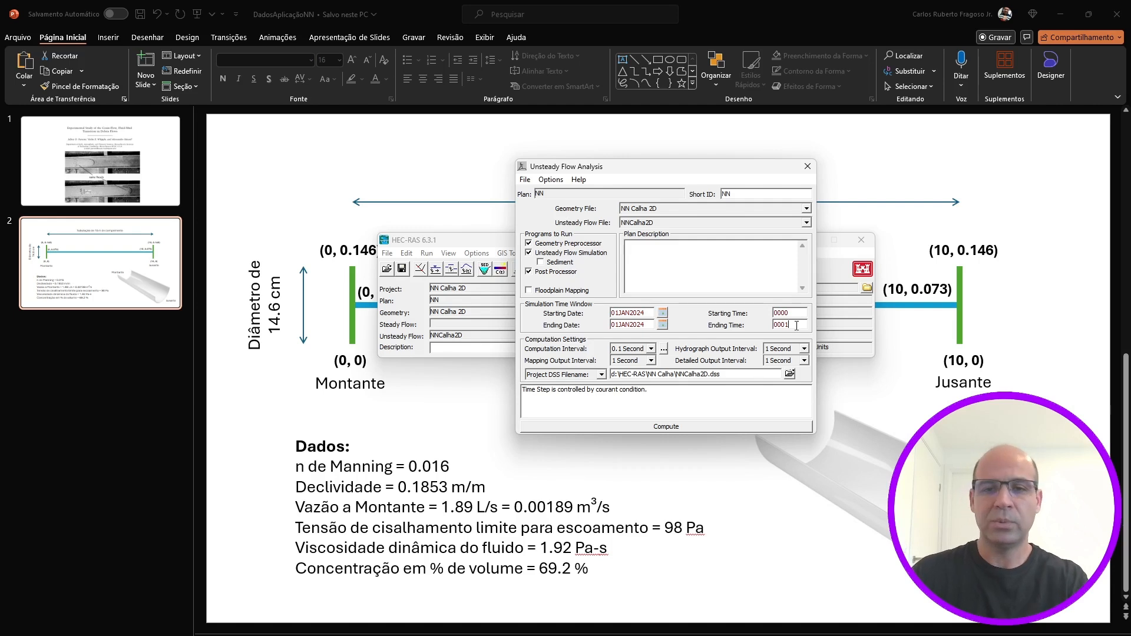
# Step: Save the plan with its simulation time window and compute the unsteady flow simulation
pyautogui.click(525, 180)
pyautogui.click(539, 220)
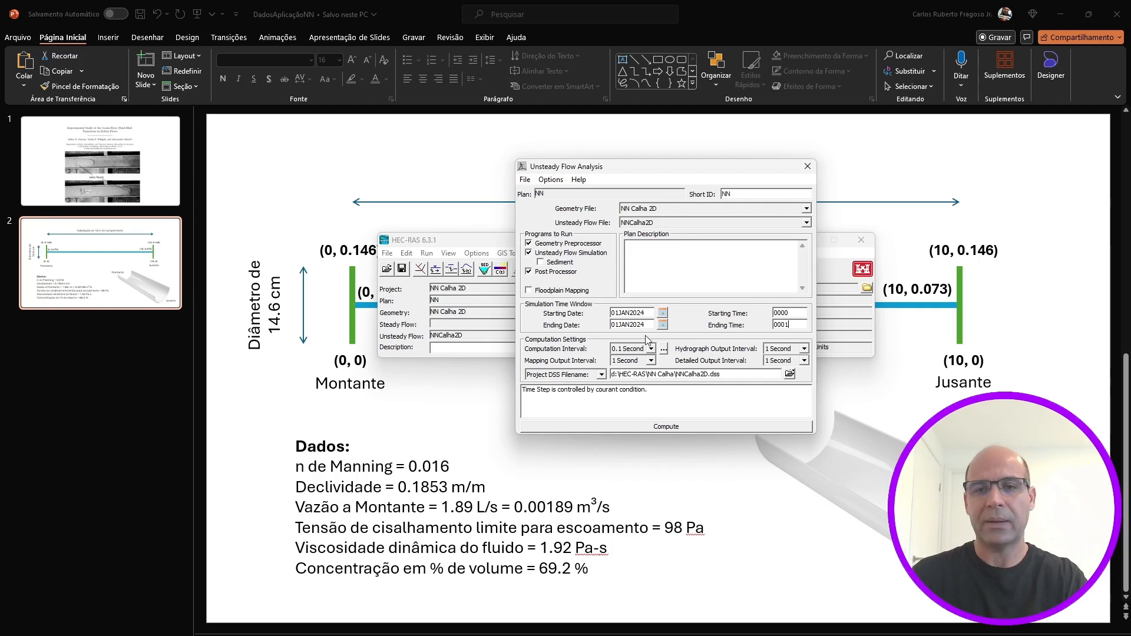
pyautogui.click(669, 427)
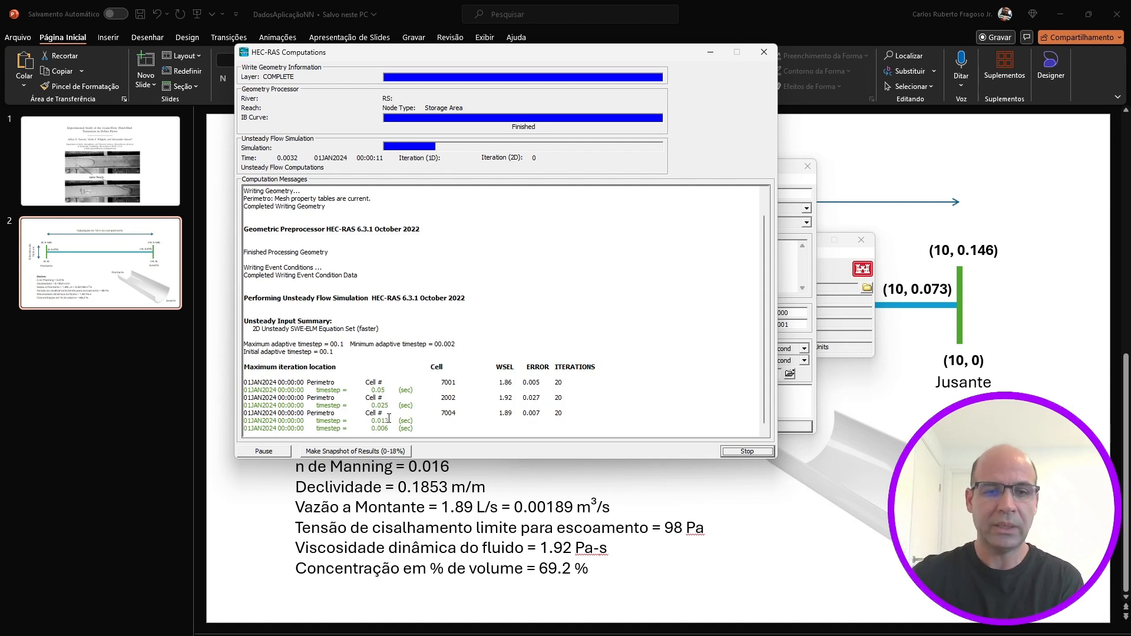
# Step: Examine the latest adaptive timestep values in the computation messages while the simulation runs
pyautogui.moveTo(370, 429); pyautogui.dragTo(393, 431)
pyautogui.click(392, 431)
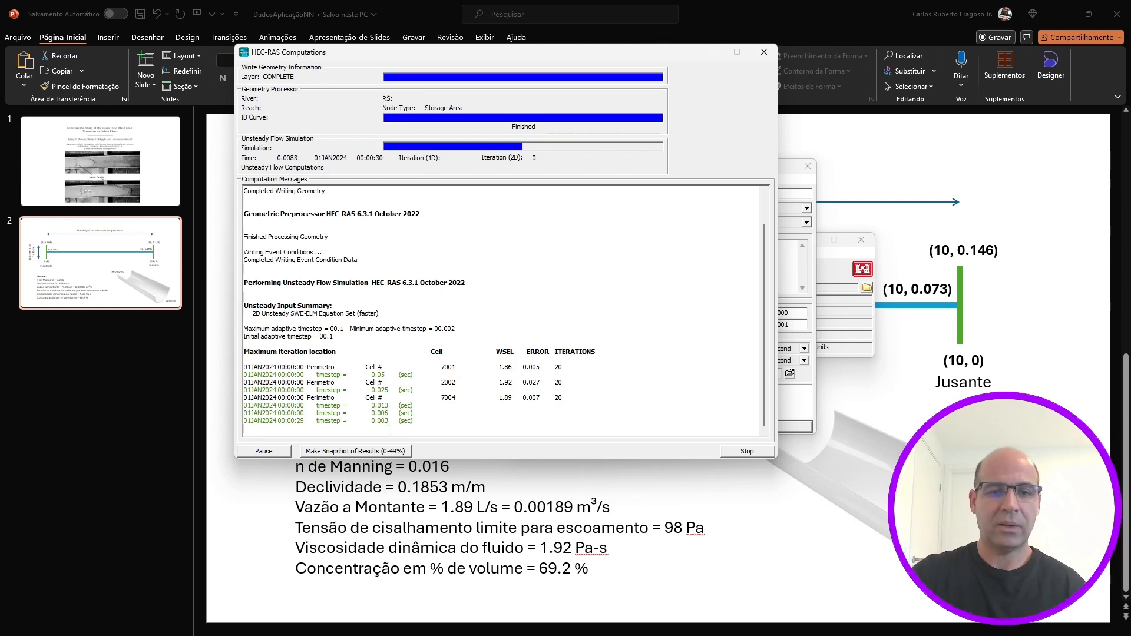
pyautogui.moveTo(371, 421); pyautogui.dragTo(390, 421)
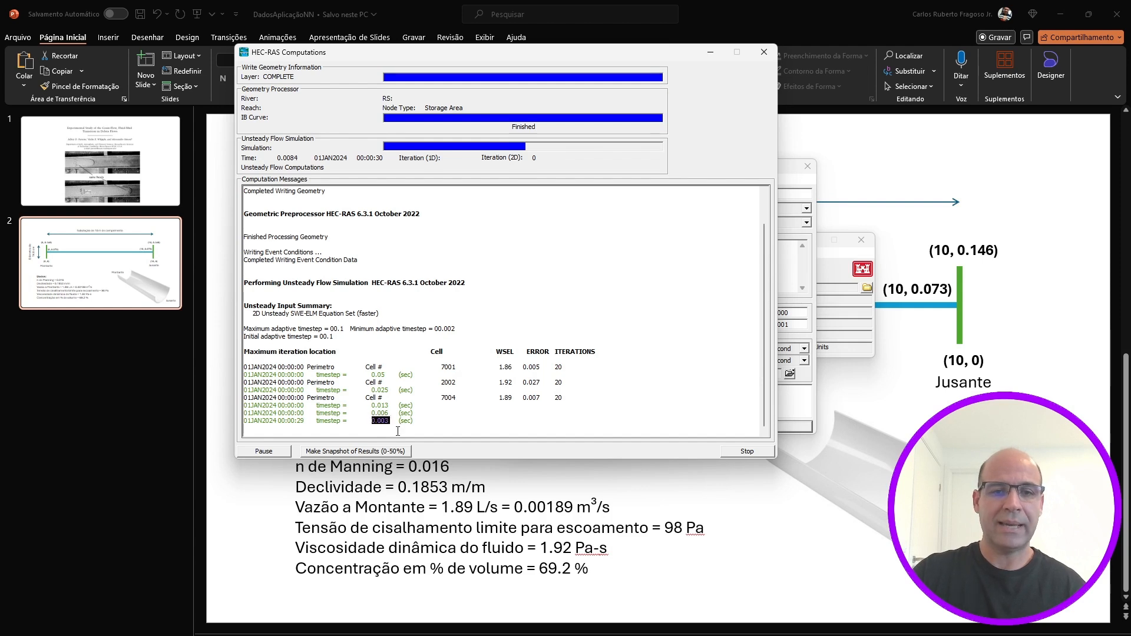
pyautogui.click(383, 434)
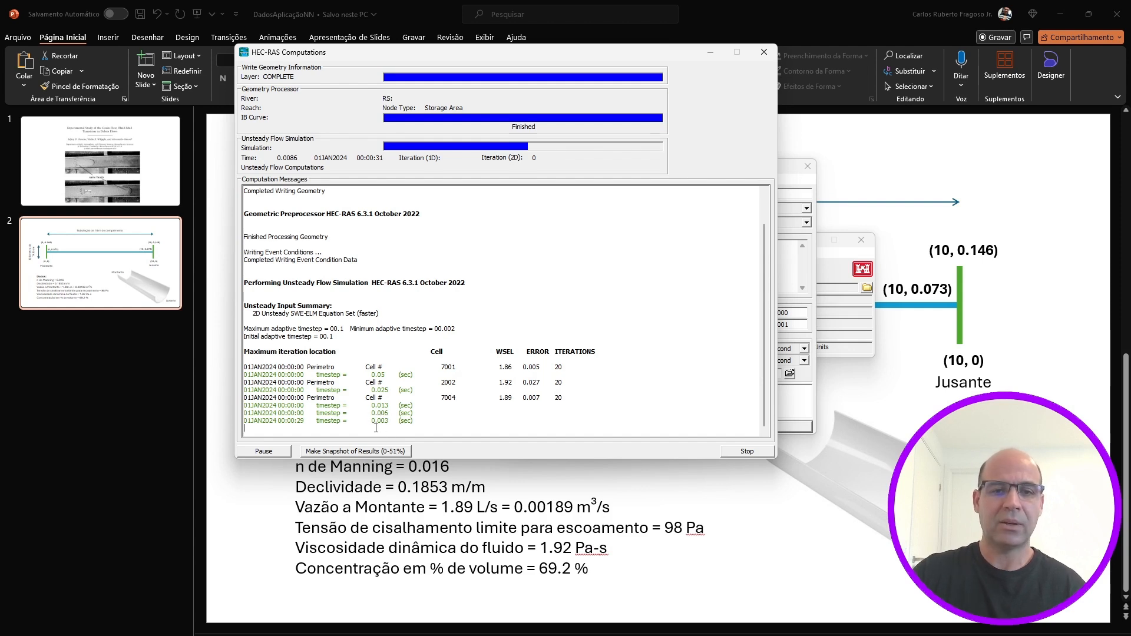